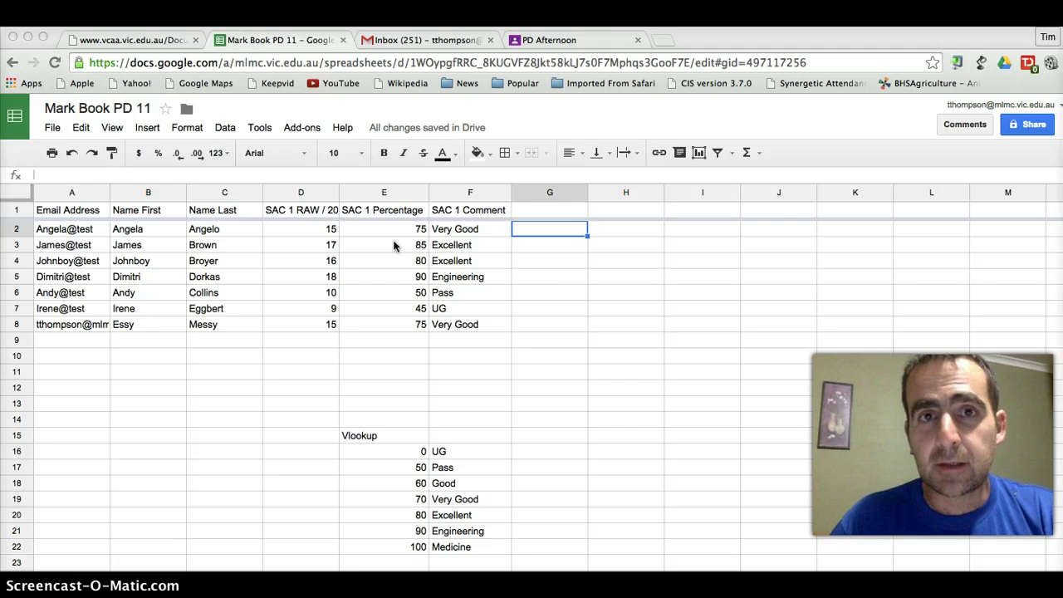
- Compose a new Gmail message and enter 'Dear $%' as the start of the subject
{"action": "left_click", "coordinate": [421, 40]}
{"action": "left_click", "coordinate": [92, 194]}
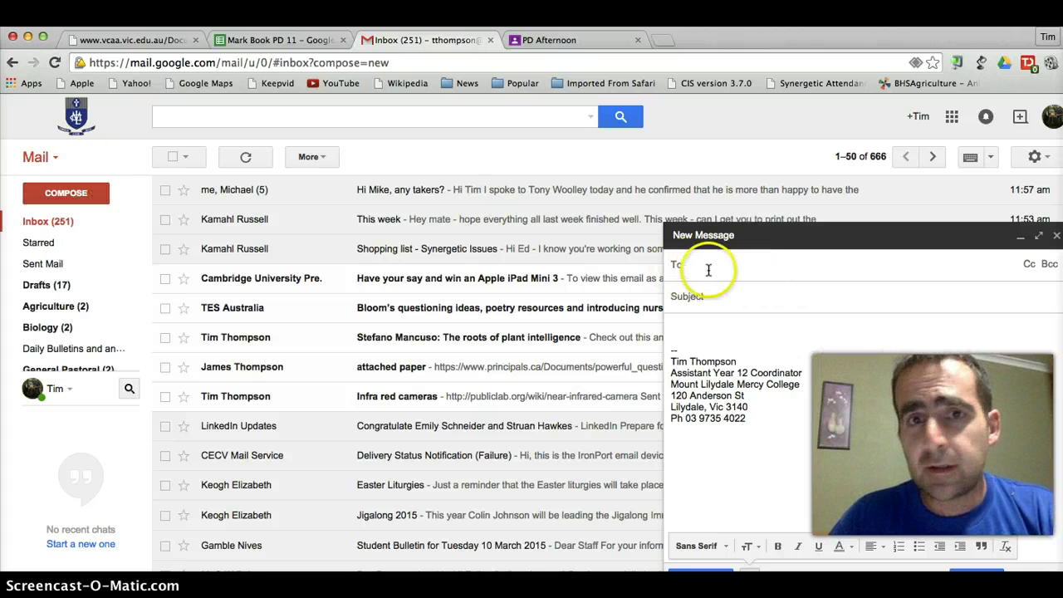
{"action": "left_click", "coordinate": [742, 266]}
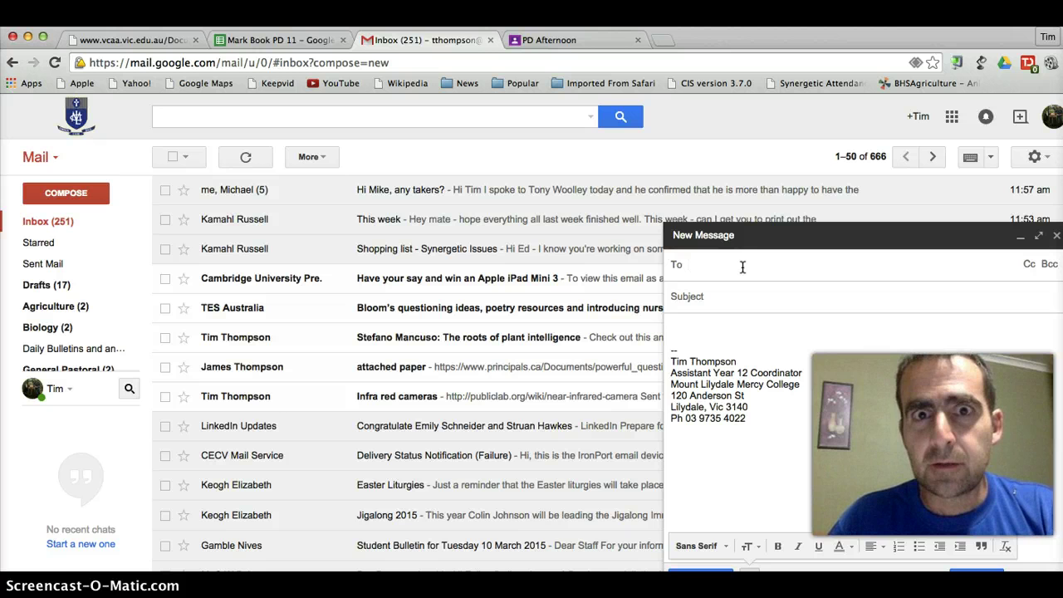
{"action": "left_click", "coordinate": [740, 297]}
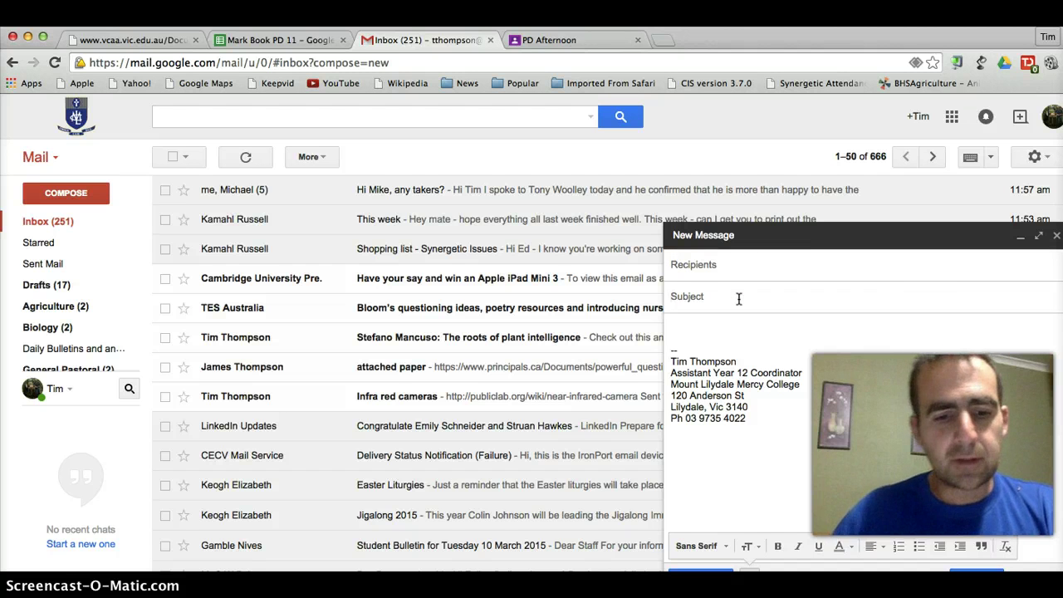
{"action": "type", "text": "Dear "}
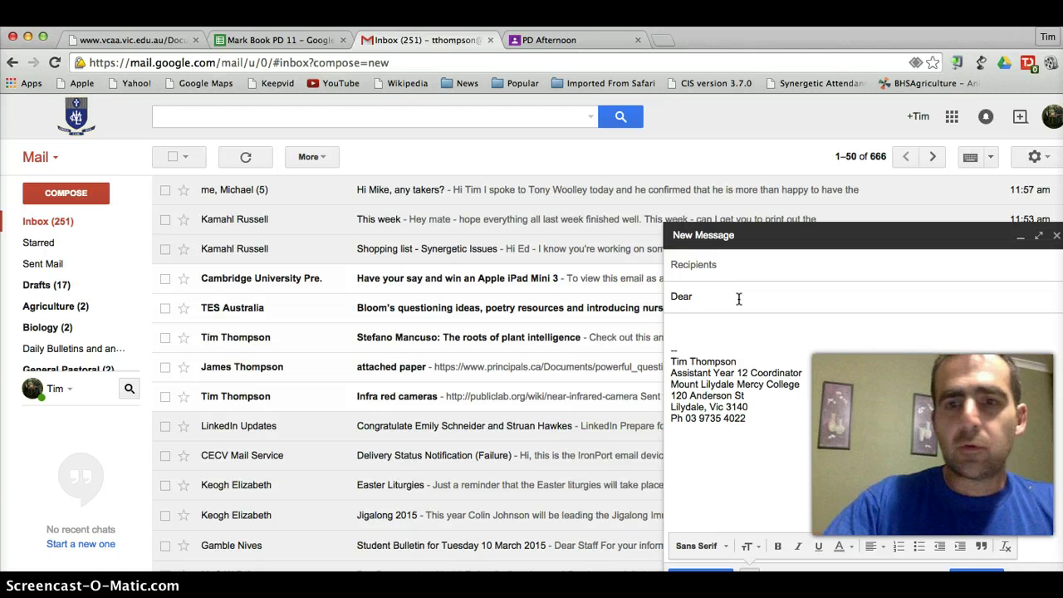
{"action": "type", "text": "$%"}
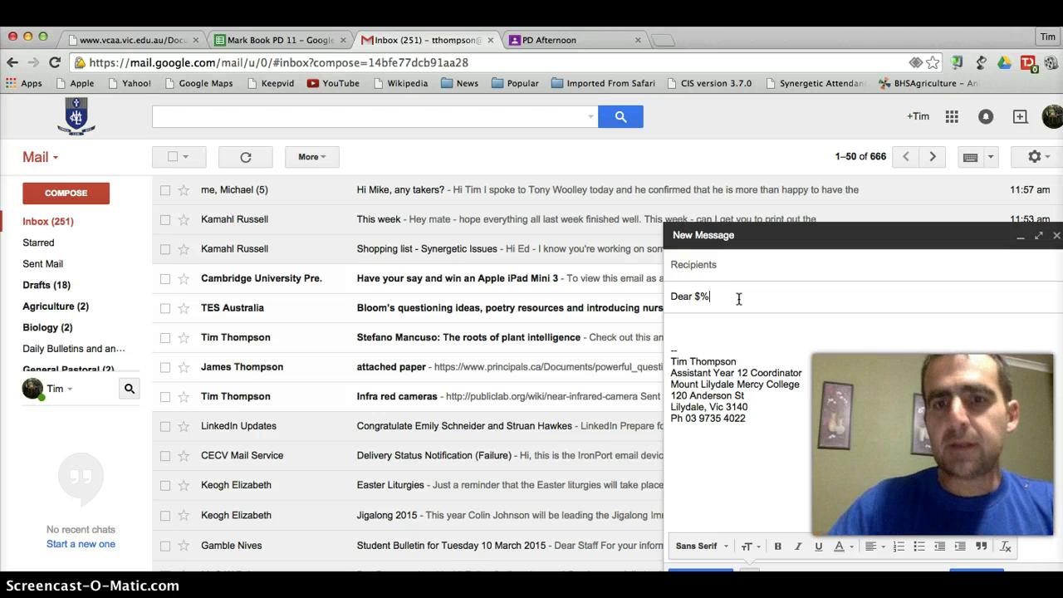
- Return to the Mark Book PD 11 spreadsheet to check the Email Address and Name First headings
{"action": "left_click", "coordinate": [279, 42]}
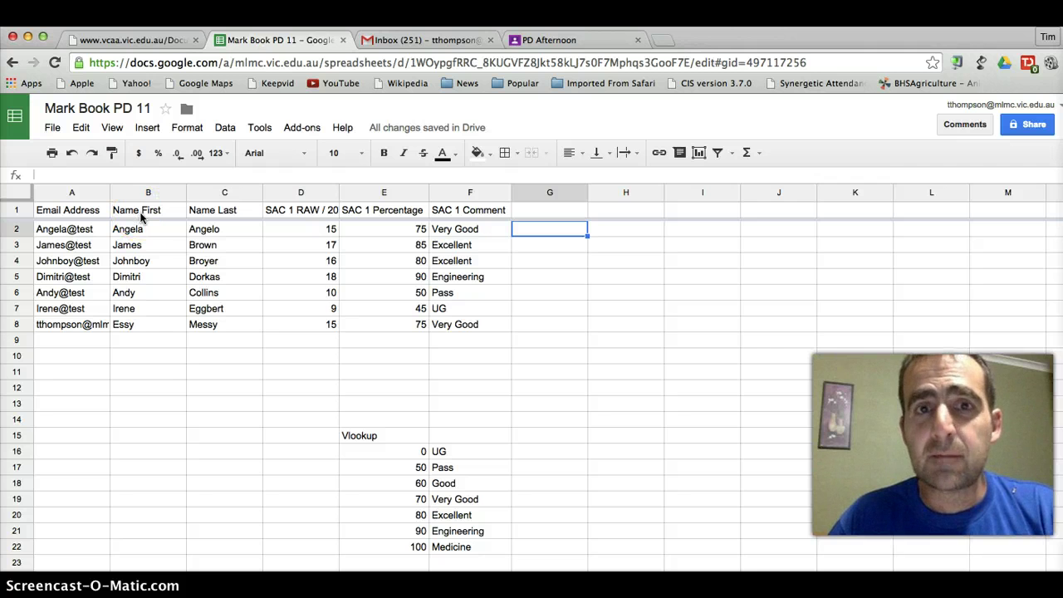
- Complete the subject as 'Dear $%Name First%' and type the body 'Dear $%Name First% your recent SAC has…'
{"action": "left_click", "coordinate": [395, 43]}
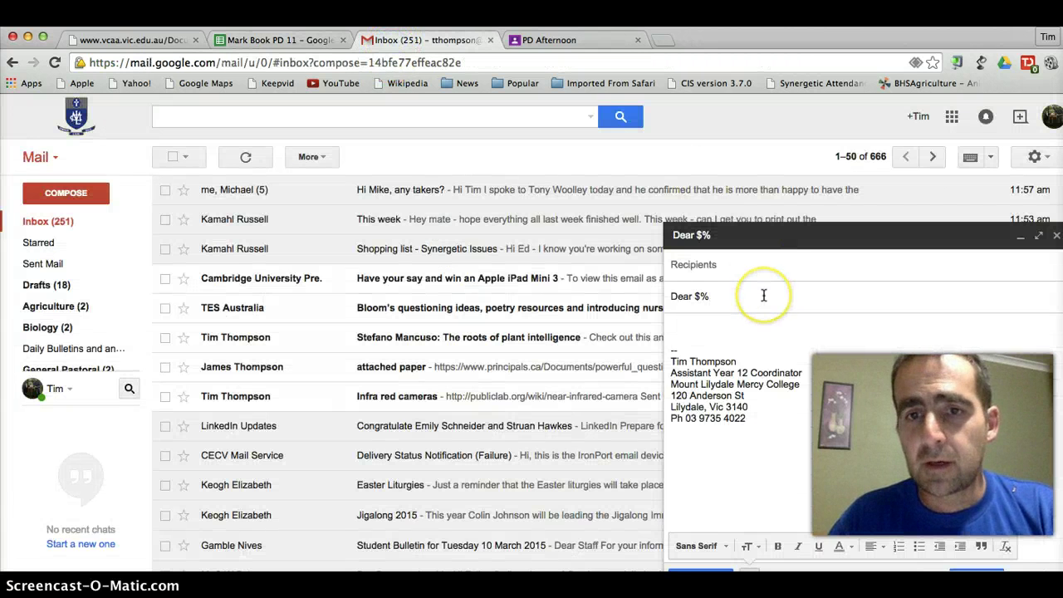
{"action": "type", "text": "Name"}
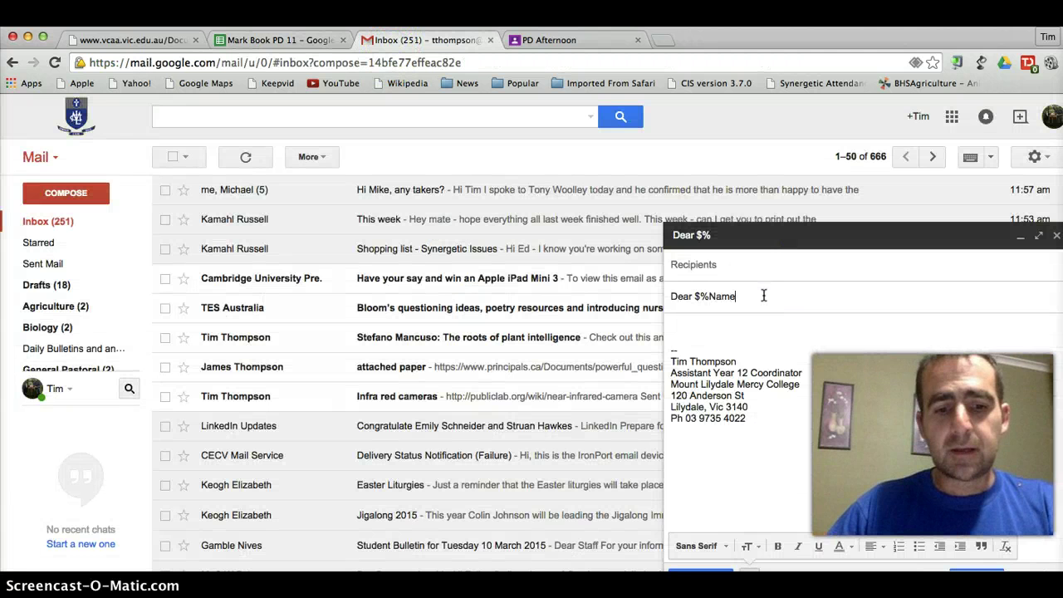
{"action": "type", "text": " Fi"}
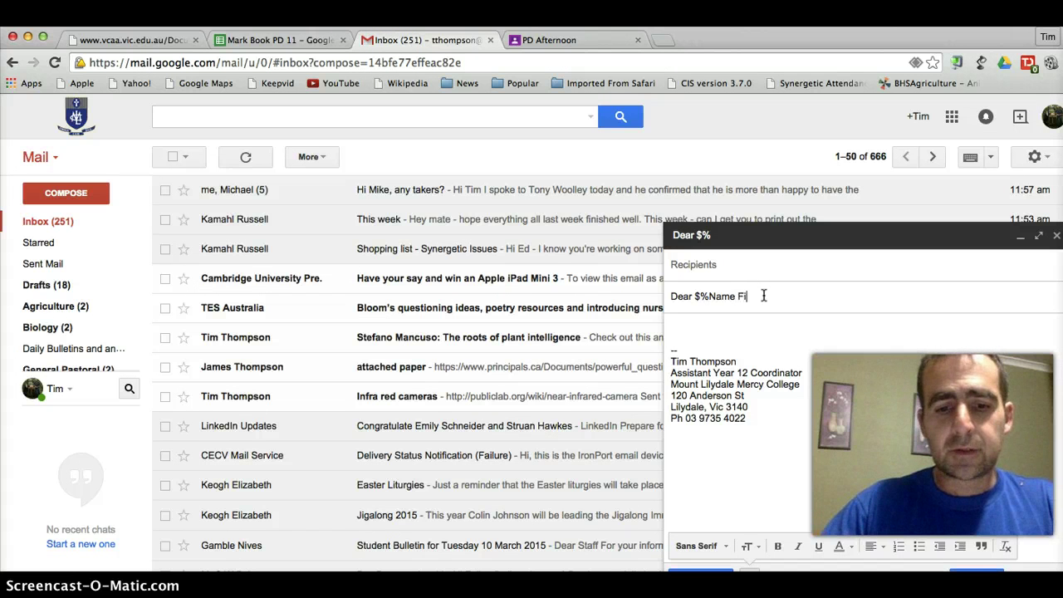
{"action": "type", "text": "rst%"}
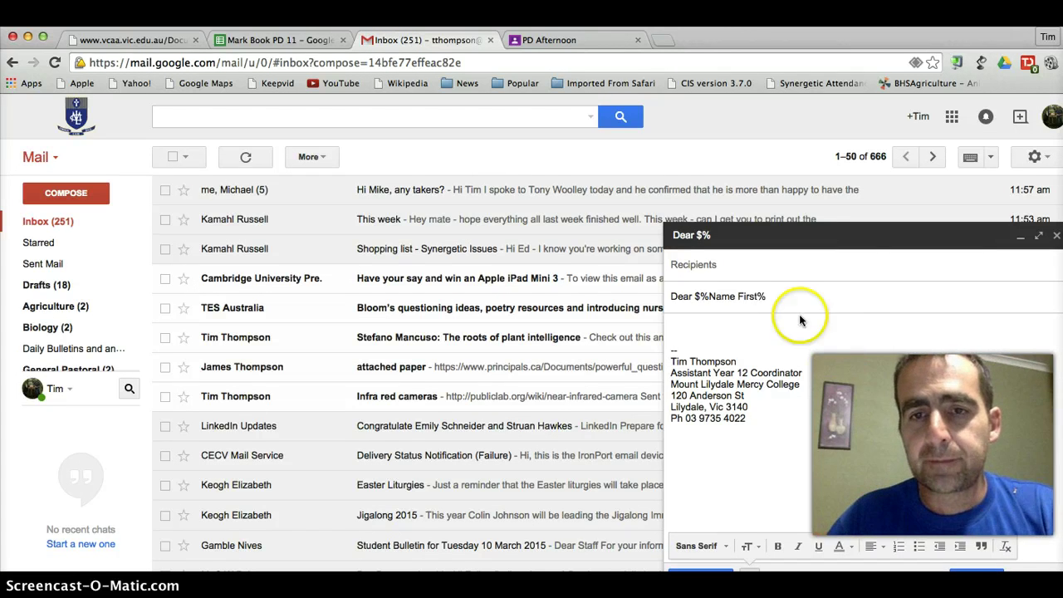
{"action": "left_click", "coordinate": [769, 327]}
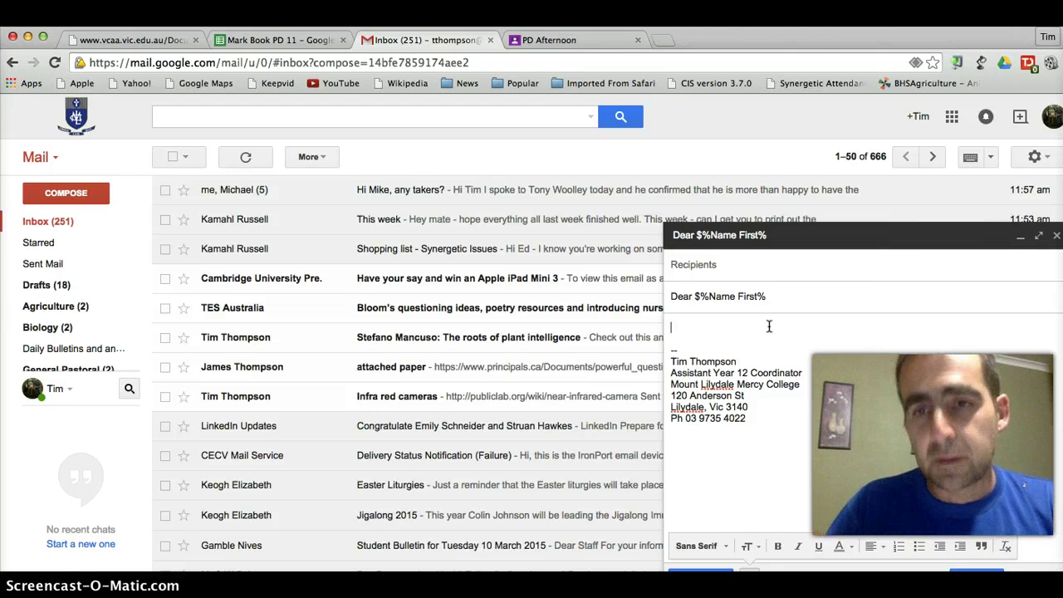
{"action": "type", "text": "D"}
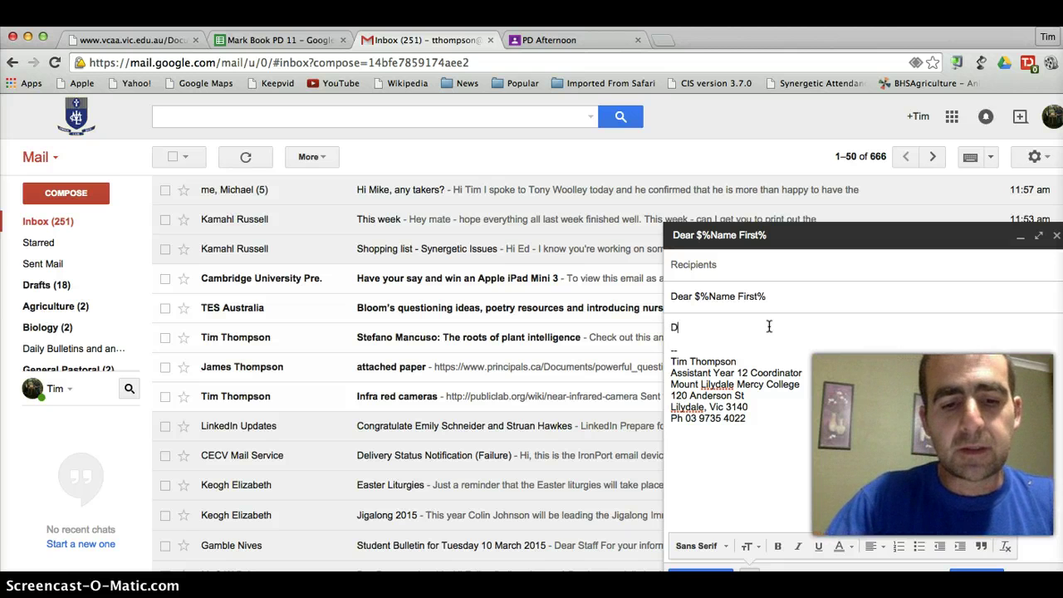
{"action": "type", "text": "ear "}
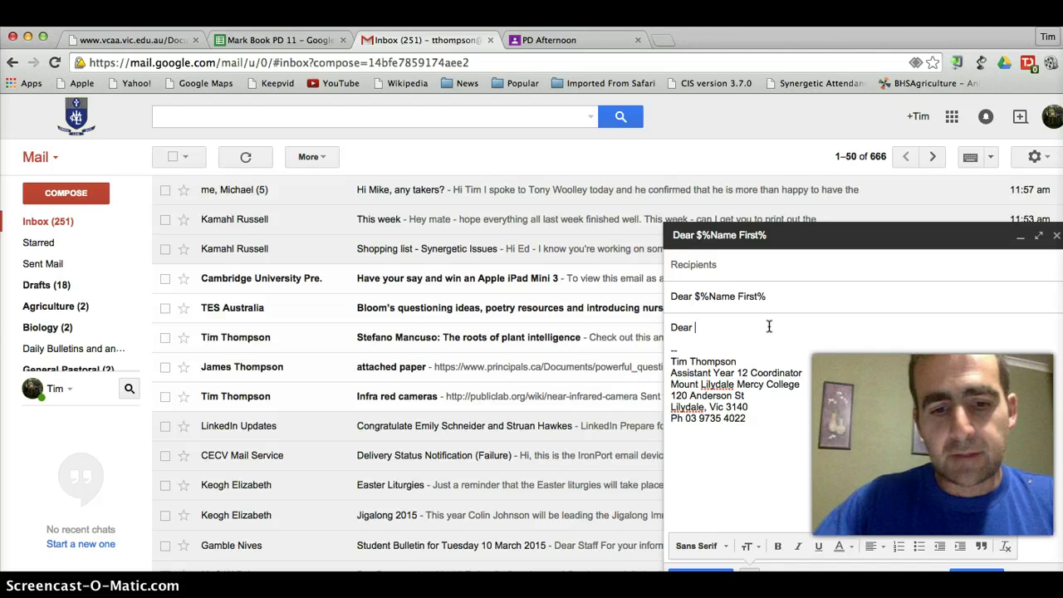
{"action": "type", "text": "$%"}
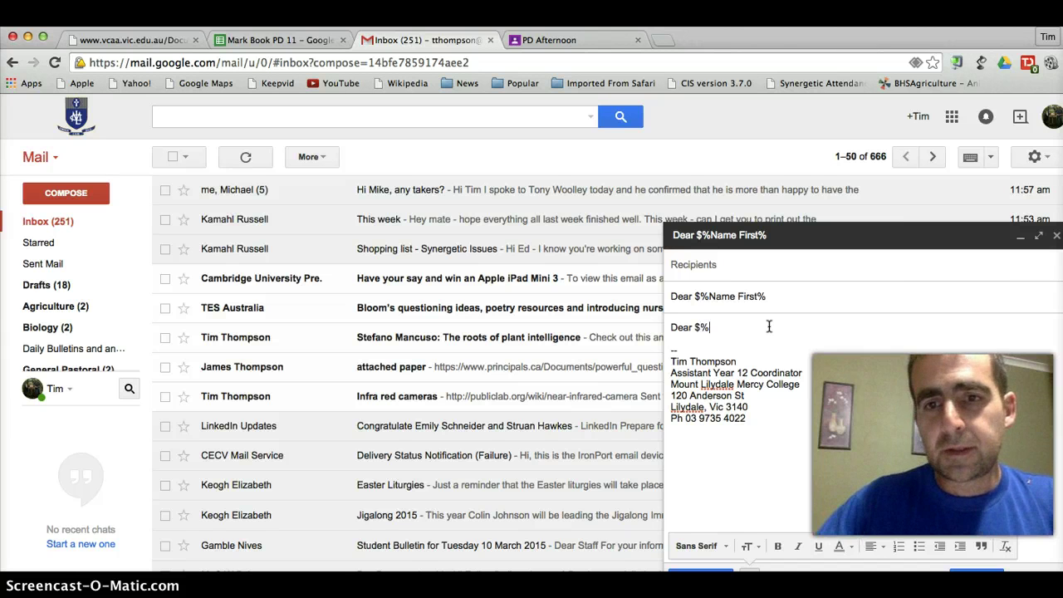
{"action": "type", "text": "Name"}
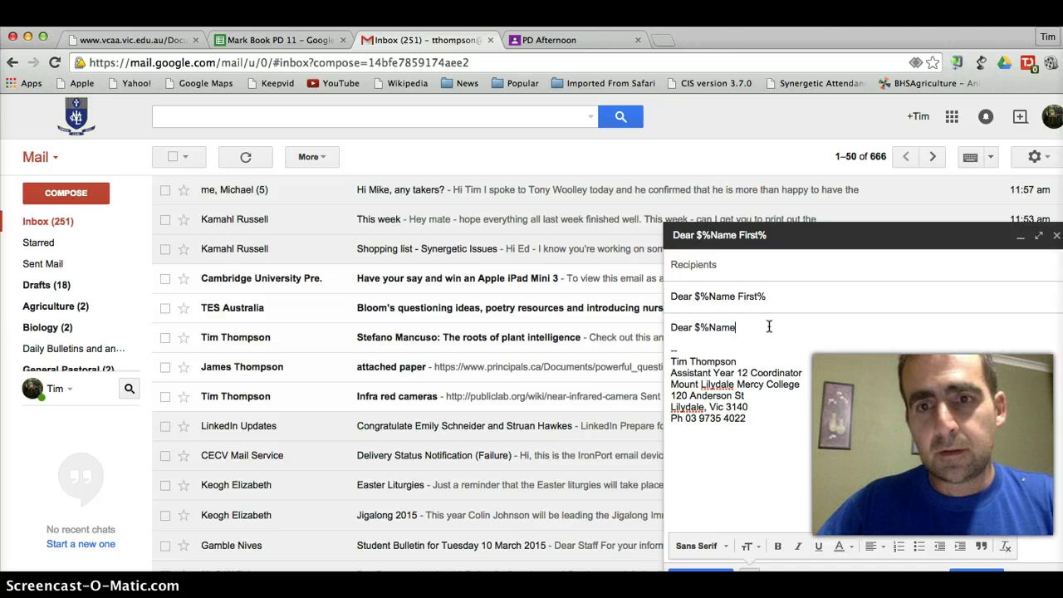
{"action": "type", "text": " First"}
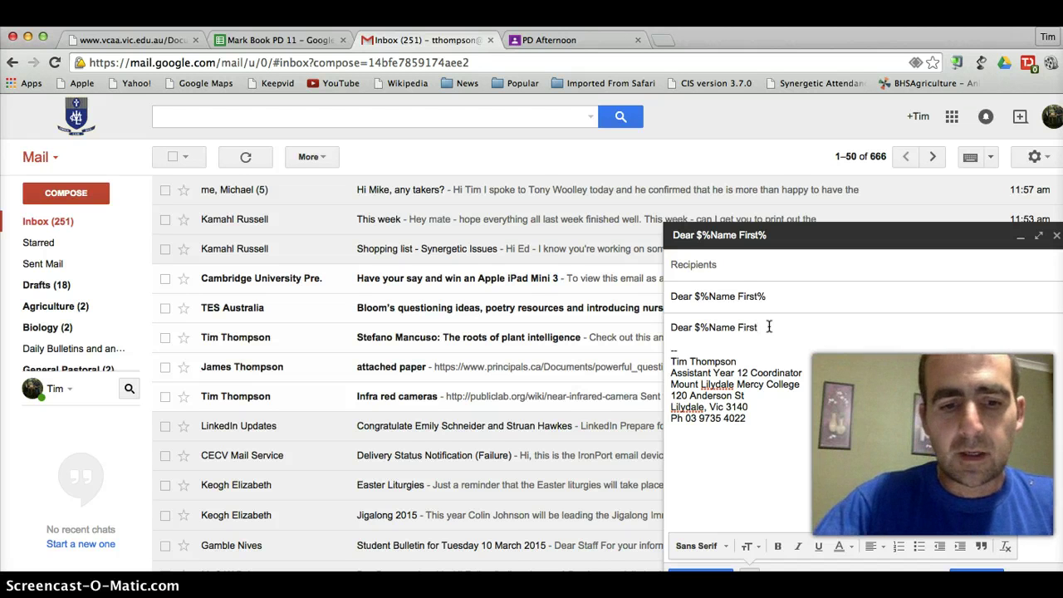
{"action": "type", "text": "%"}
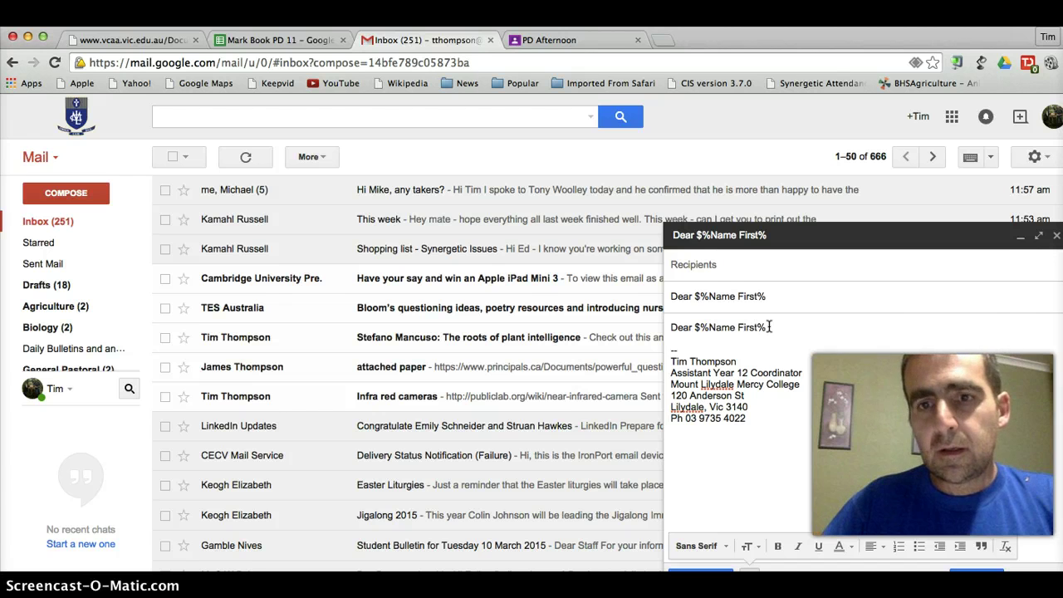
{"action": "type", "text": " your "}
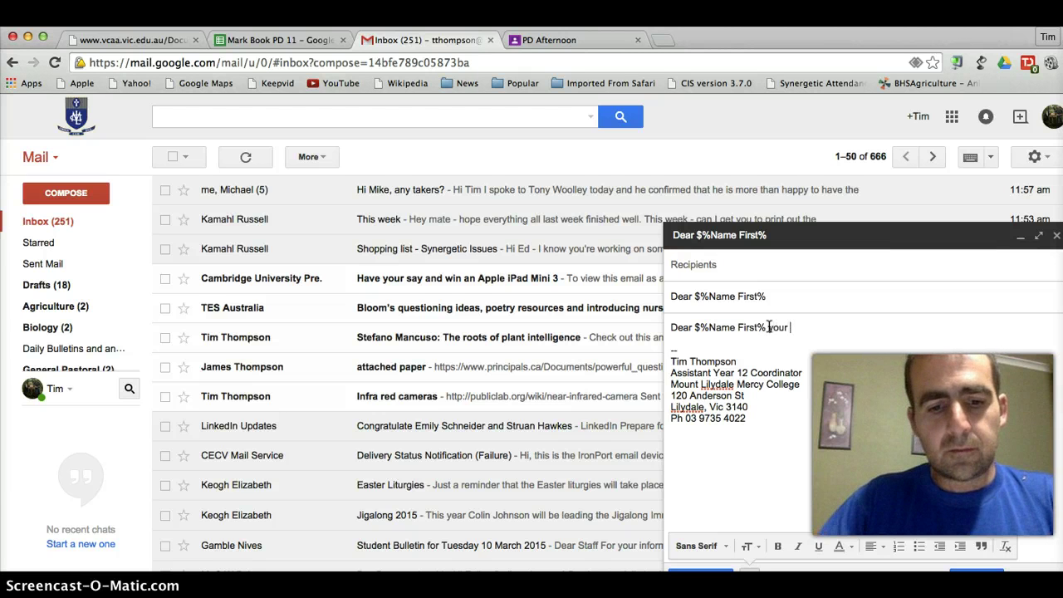
{"action": "type", "text": "recent S"}
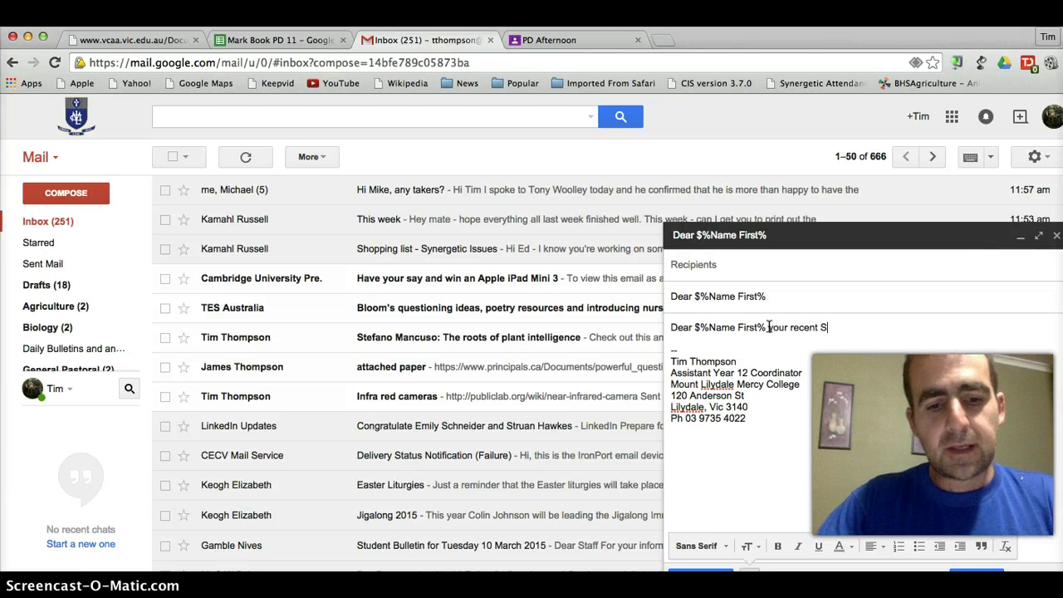
{"action": "type", "text": "AC has"}
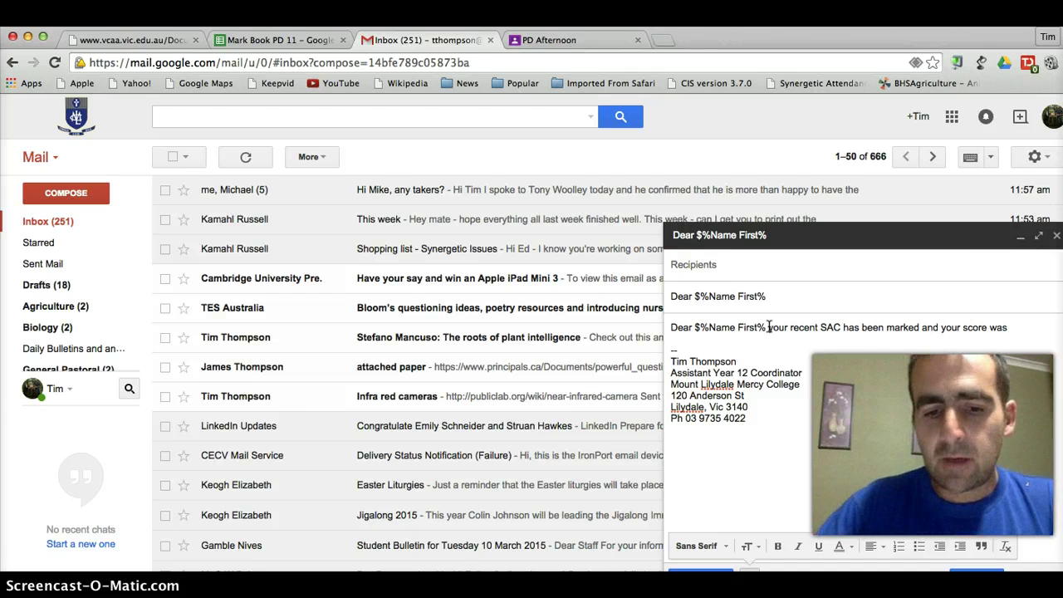
{"action": "type", "text": "$%"}
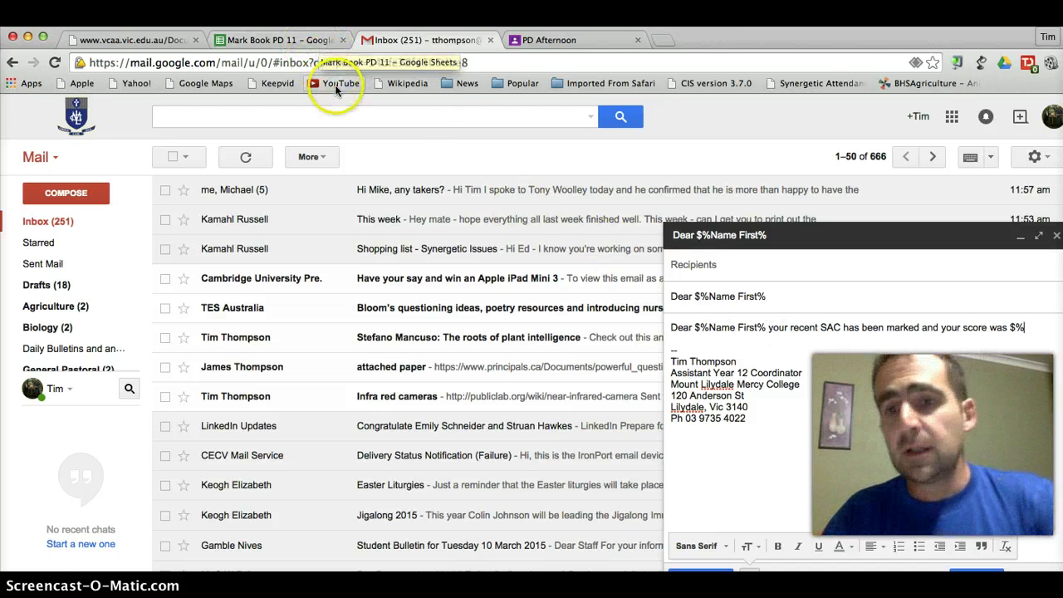
- Switch back to Mark Book PD 11 to read the exact SAC 1 Percentage column heading
{"action": "left_click", "coordinate": [304, 43]}
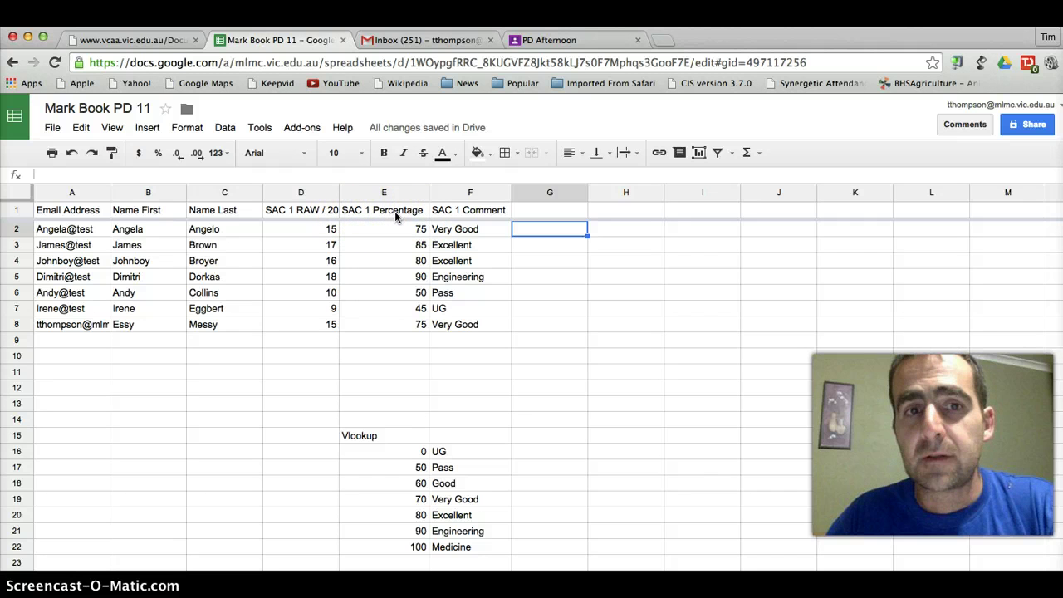
- Finish the body with the $%SAC 1 Percentage% placeholder and a queries line, then save the draft
{"action": "left_click", "coordinate": [438, 40]}
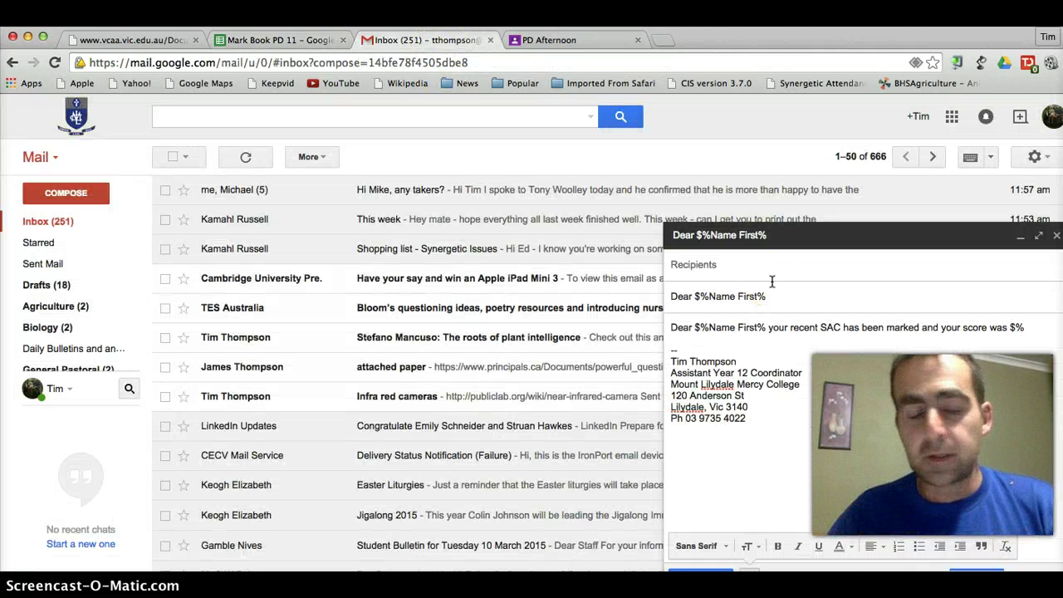
{"action": "type", "text": "AC"}
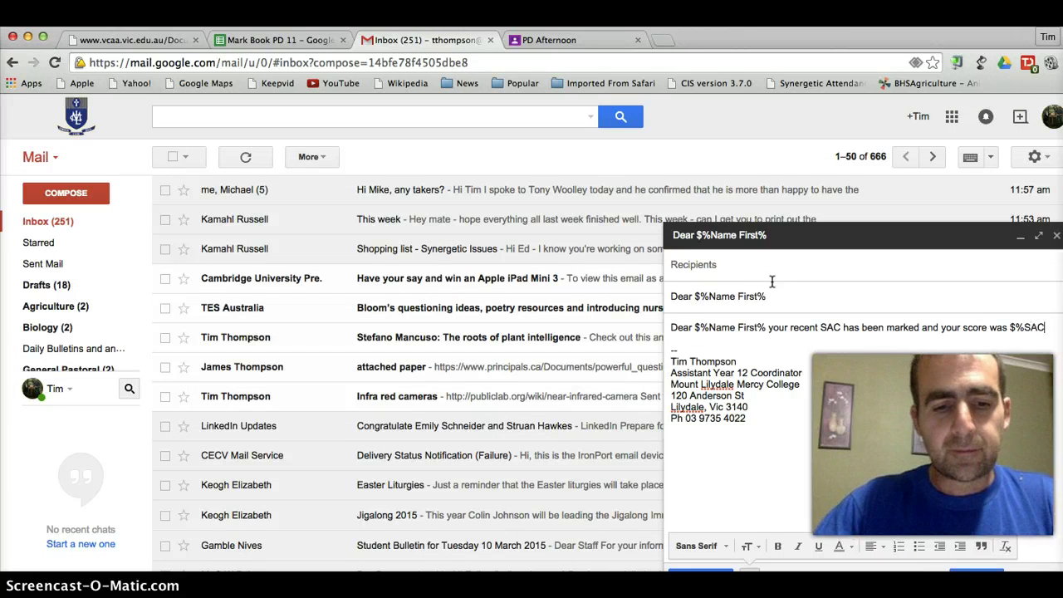
{"action": "type", "text": " 1 Pe"}
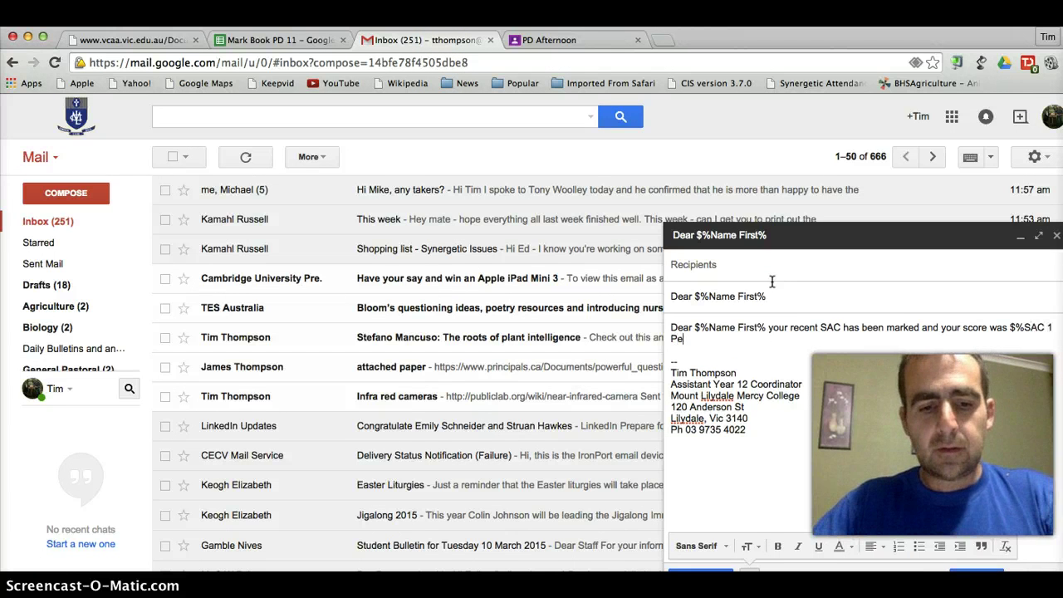
{"action": "type", "text": "rcentage"}
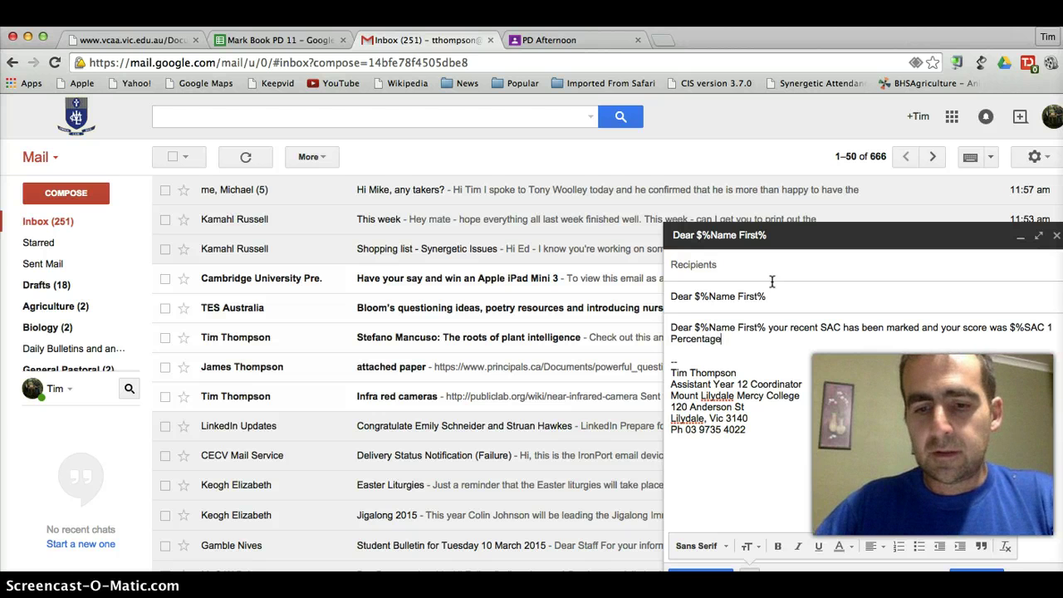
{"action": "type", "text": "%"}
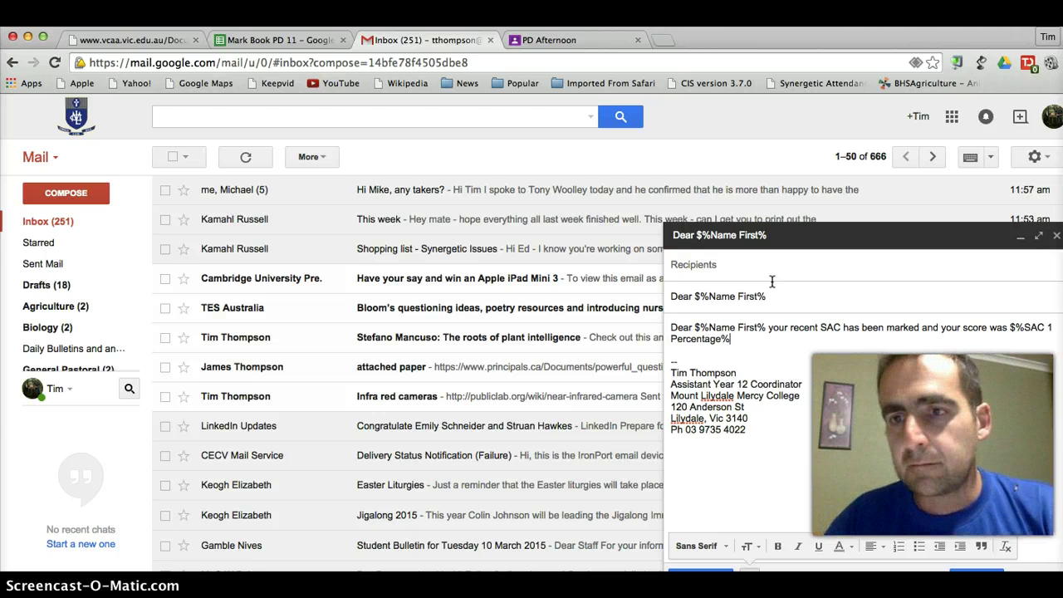
{"action": "type", "text": ". "}
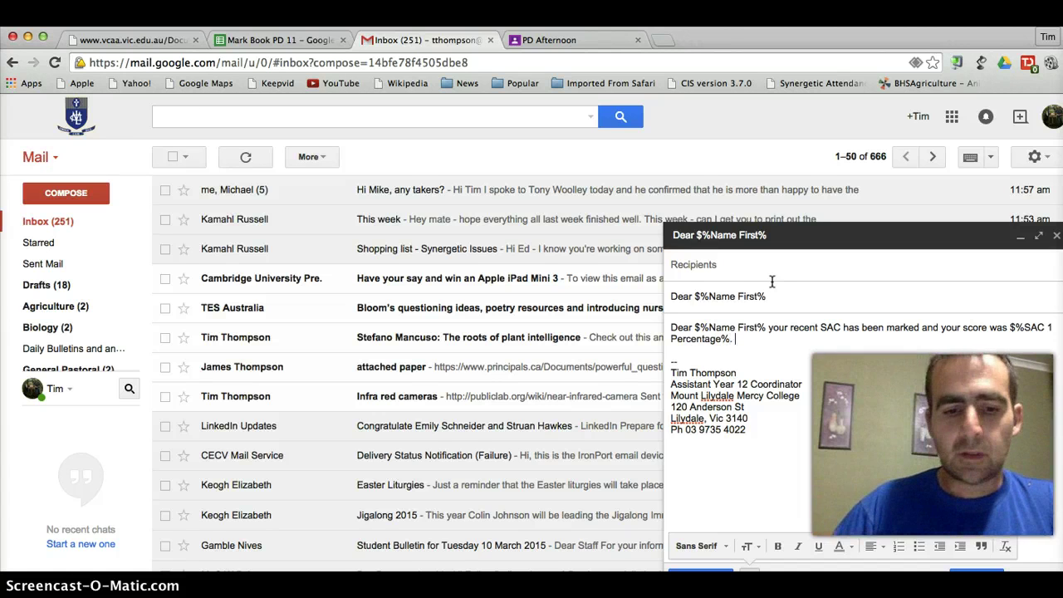
{"action": "type", "text": "If you"}
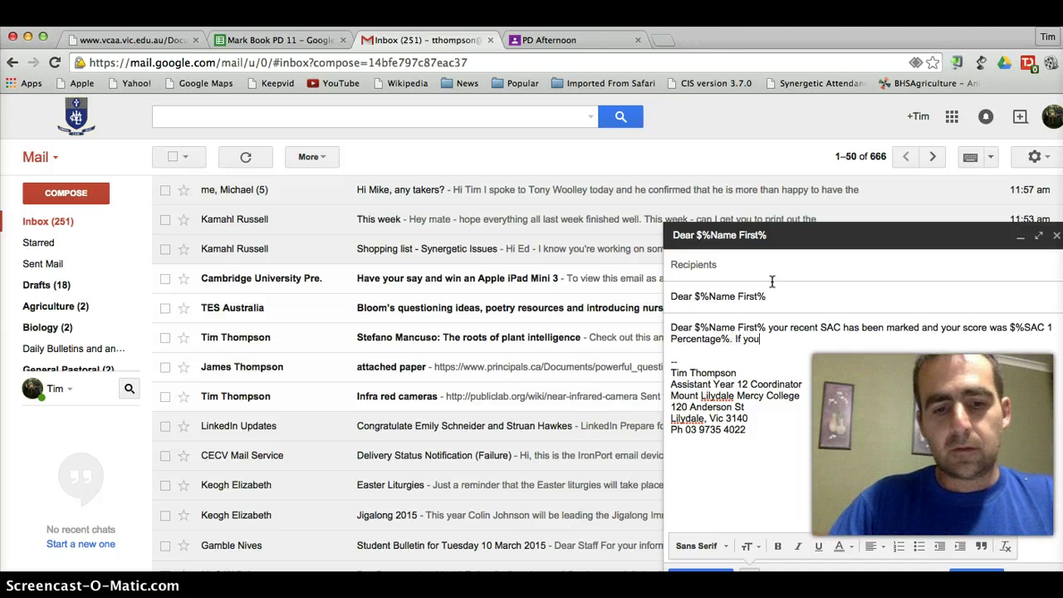
{"action": "type", "text": " have any"}
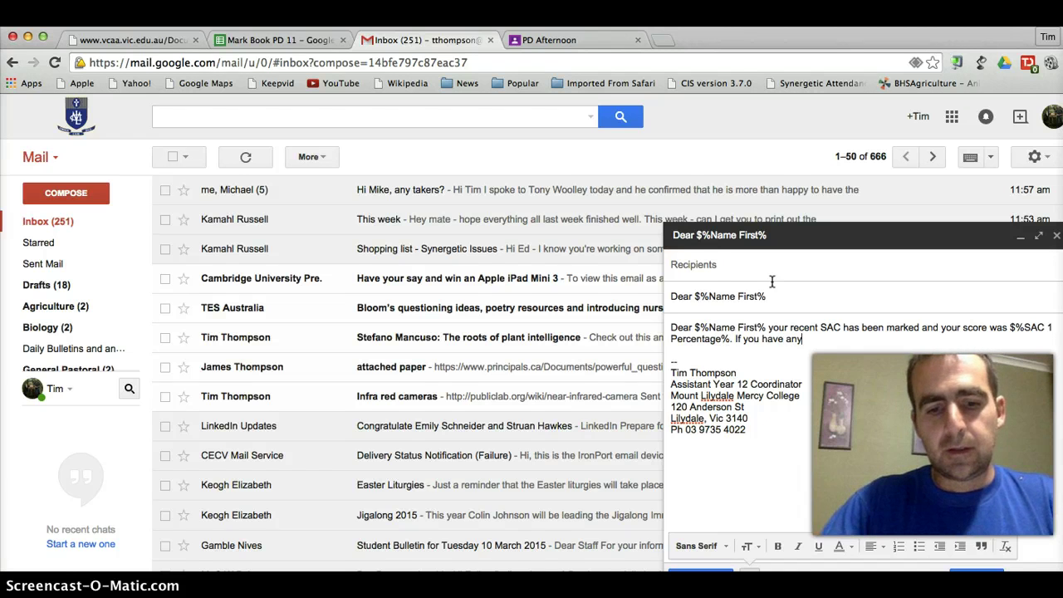
{"action": "type", "text": " que"}
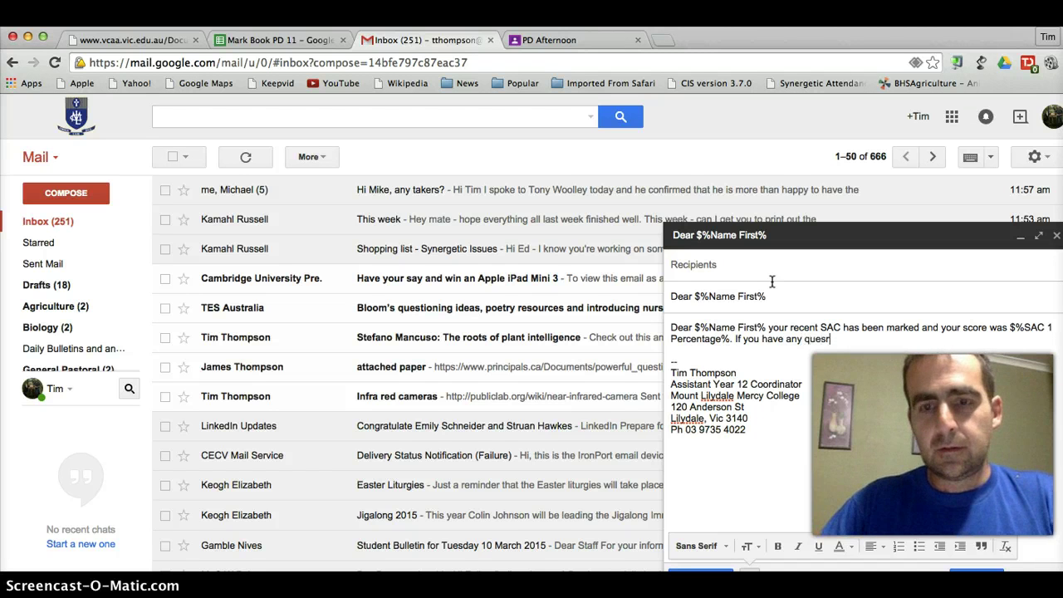
{"action": "type", "text": "ries, please do not hesitate to email or see me."}
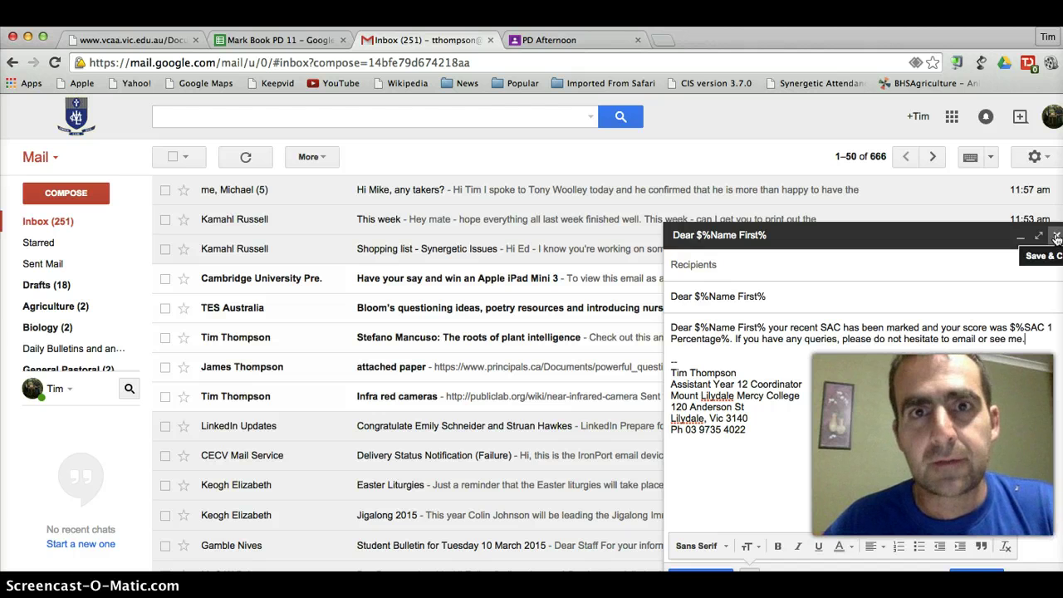
{"action": "left_click", "coordinate": [1056, 238]}
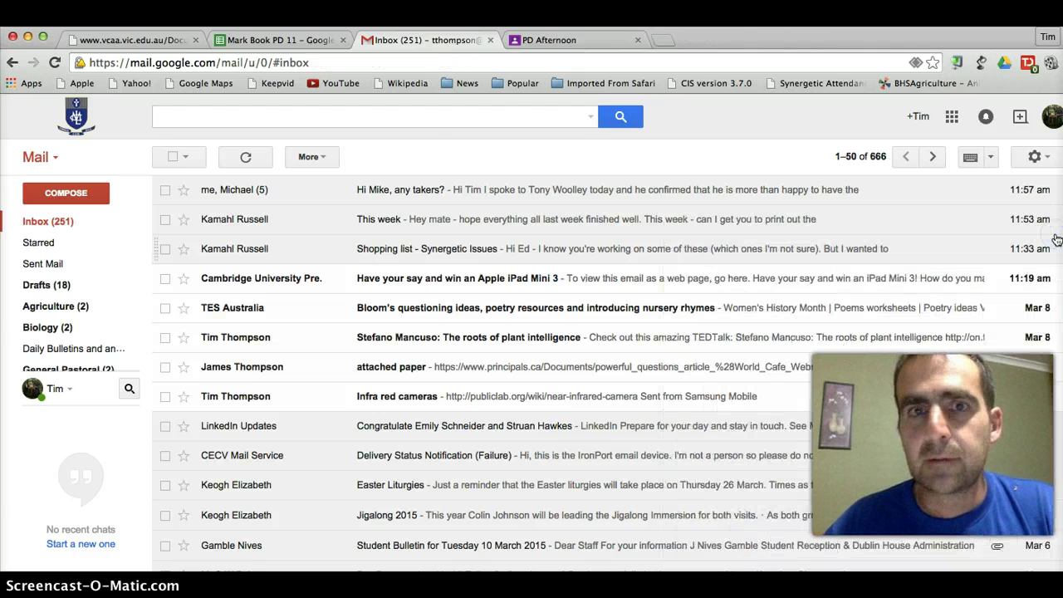
- Back in Mark Book PD 11, open the add-ons store from the Add-ons menu
{"action": "left_click", "coordinate": [287, 41]}
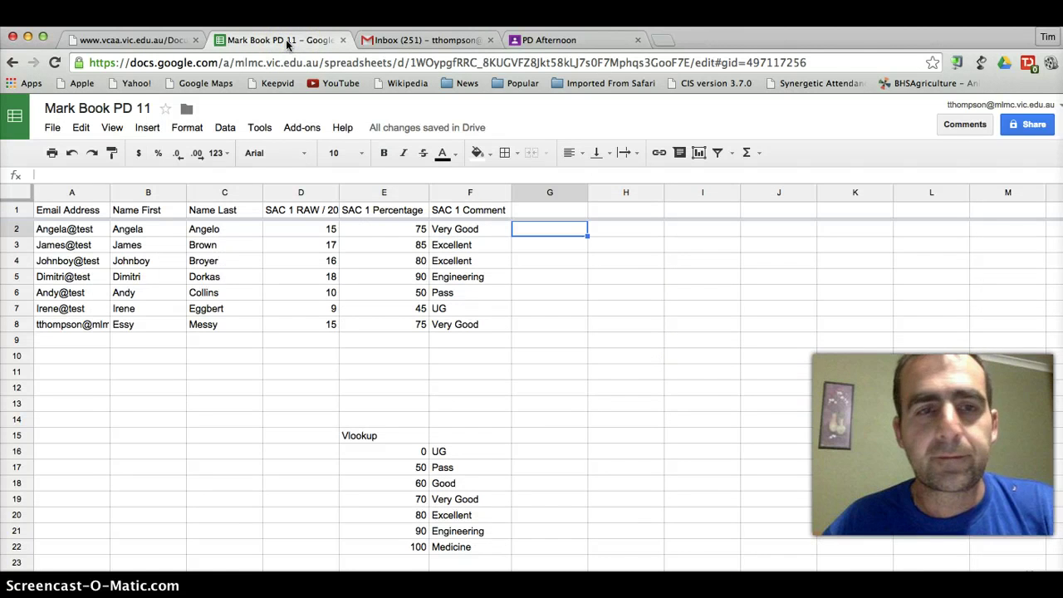
{"action": "left_click", "coordinate": [305, 129]}
{"action": "left_click", "coordinate": [320, 197]}
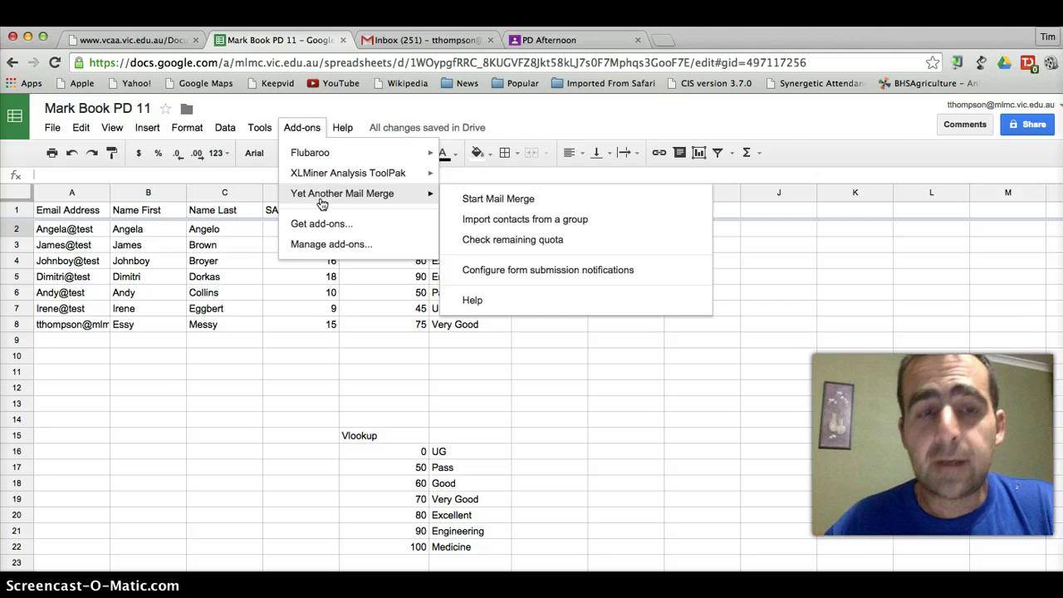
{"action": "left_click", "coordinate": [320, 226]}
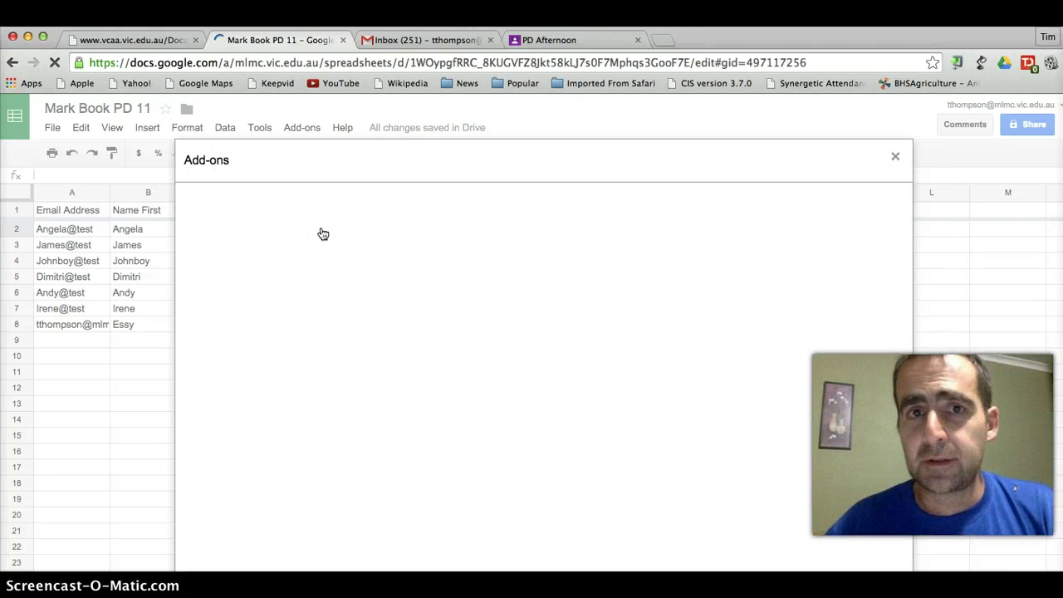
- Search the add-ons store for 'yet another', confirm Yet Another Mail Merge is installed, then close it
{"action": "left_click", "coordinate": [583, 244]}
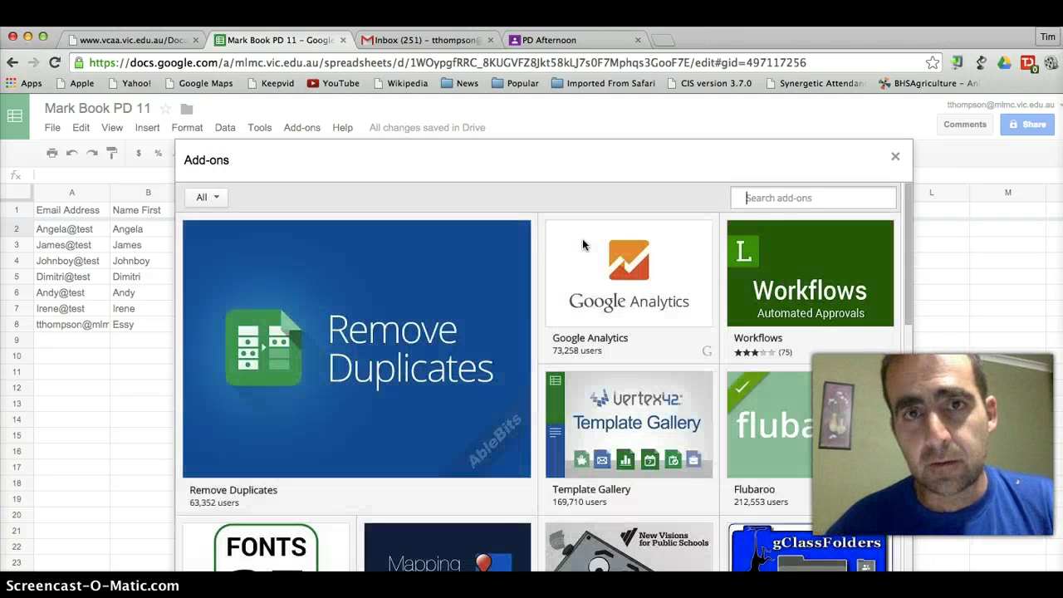
{"action": "left_click", "coordinate": [781, 202]}
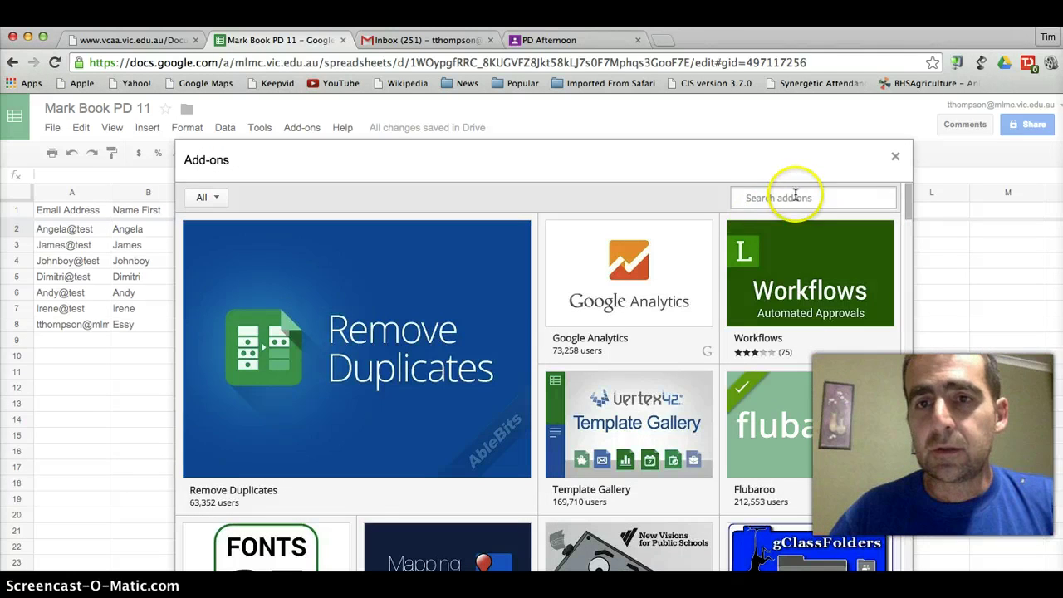
{"action": "type", "text": "yet an"}
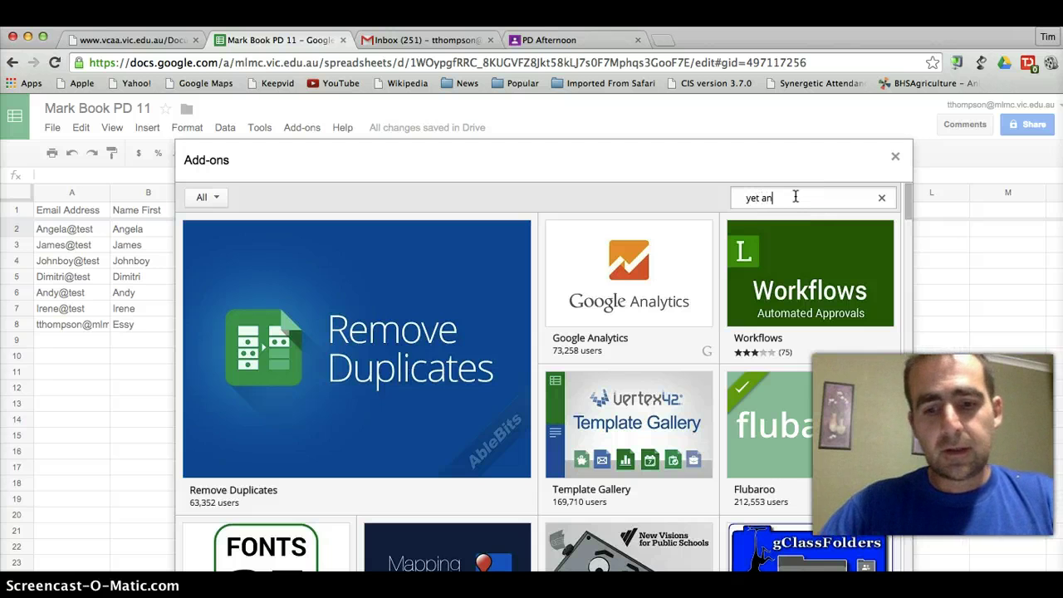
{"action": "type", "text": "other"}
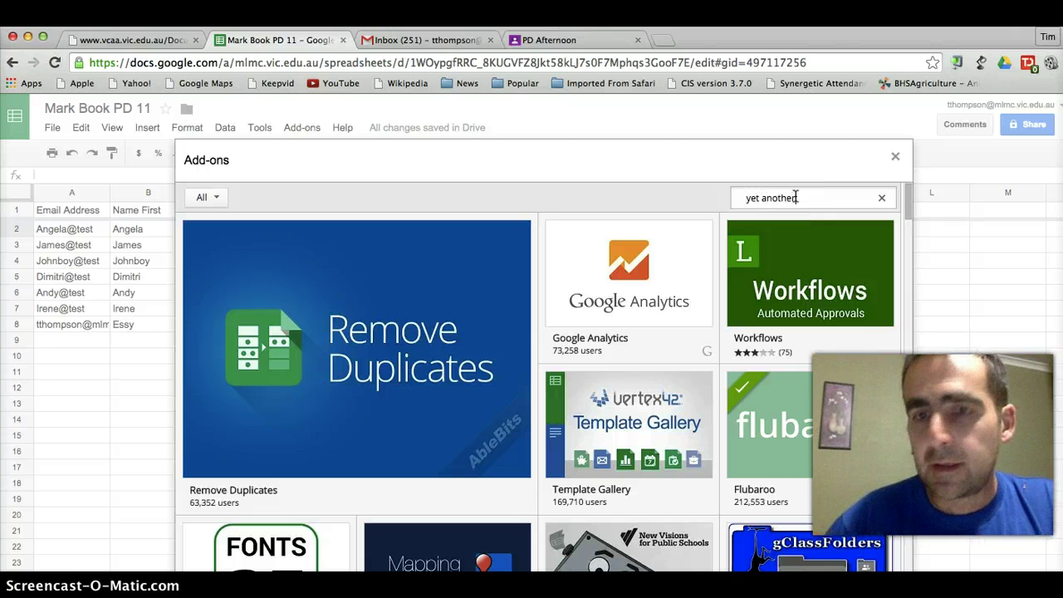
{"action": "key", "text": "Return"}
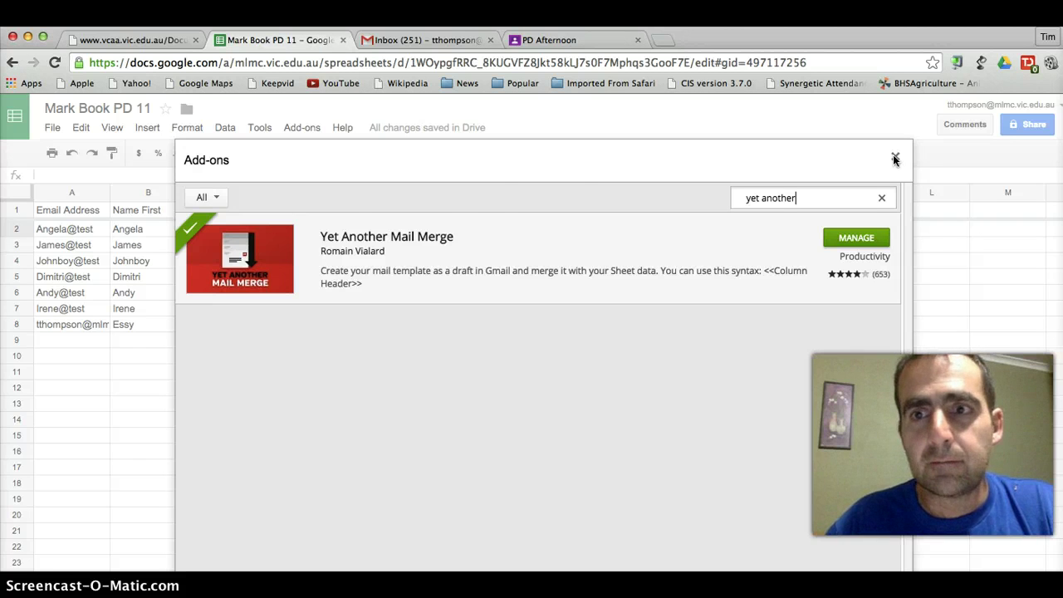
{"action": "left_click", "coordinate": [895, 159]}
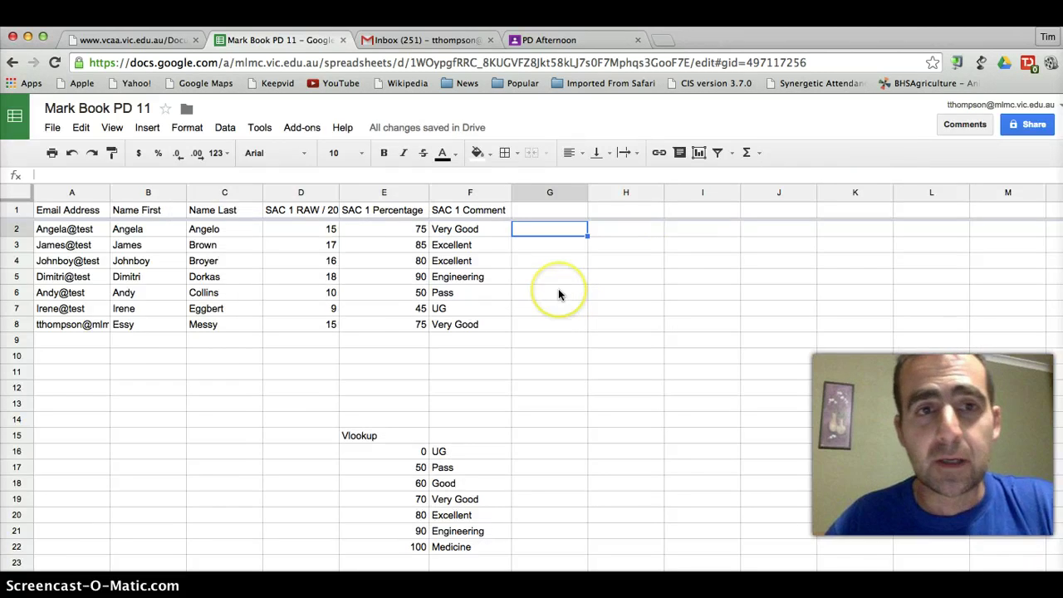
- Run Add-ons > Yet Another Mail Merge > Start Mail Merge and let it load
{"action": "left_click", "coordinate": [297, 127]}
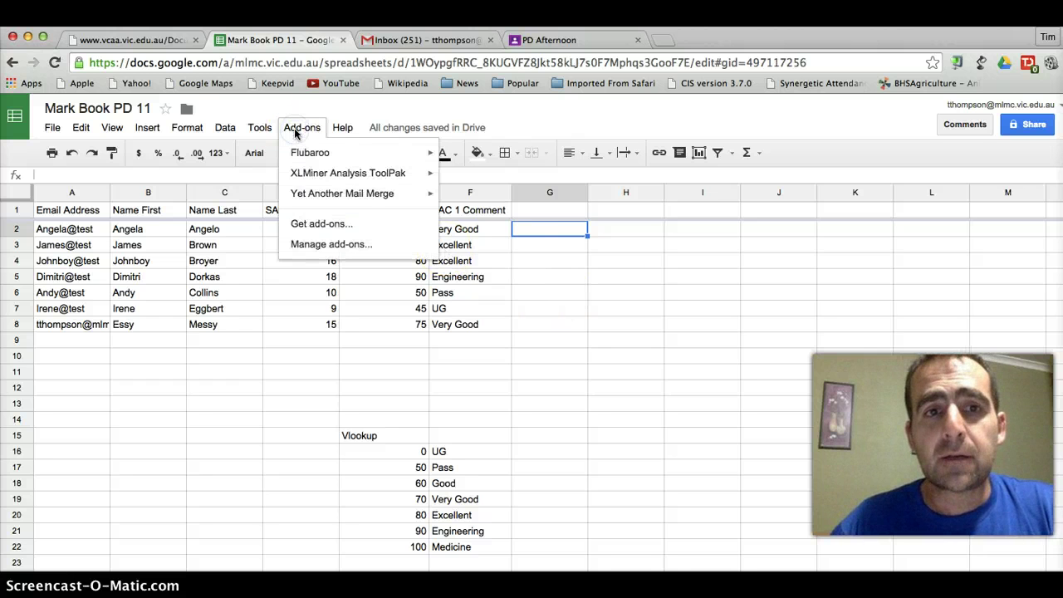
{"action": "mouse_move", "coordinate": [360, 193]}
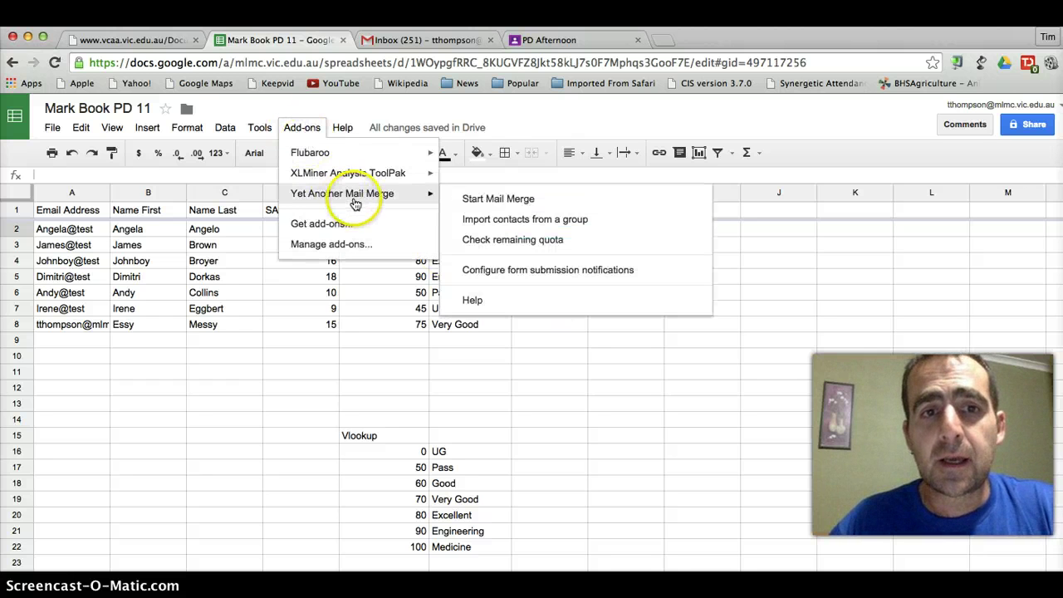
{"action": "left_click", "coordinate": [549, 200]}
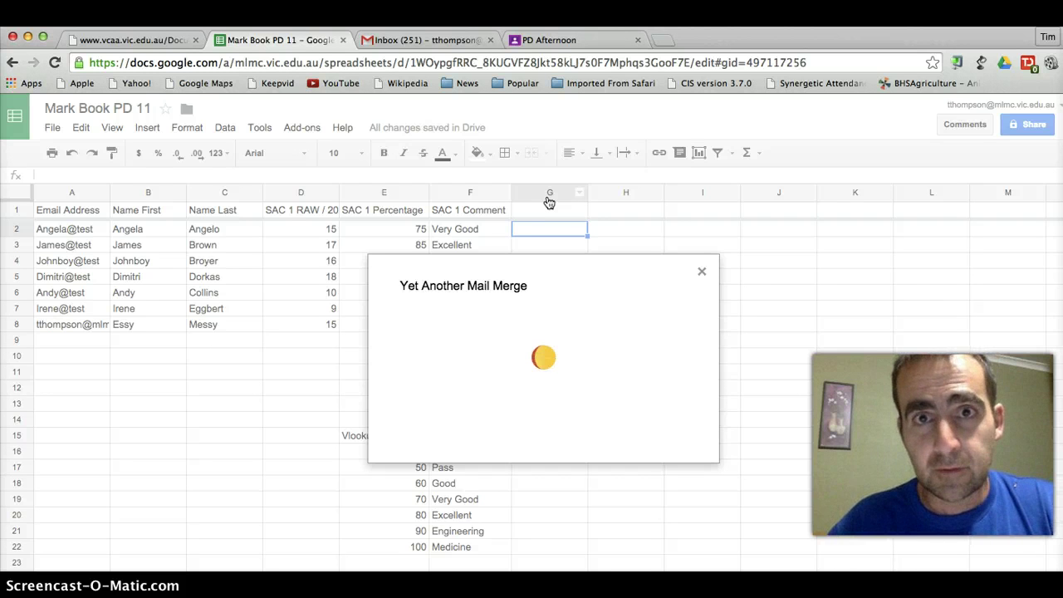
{"action": "left_click", "coordinate": [562, 421]}
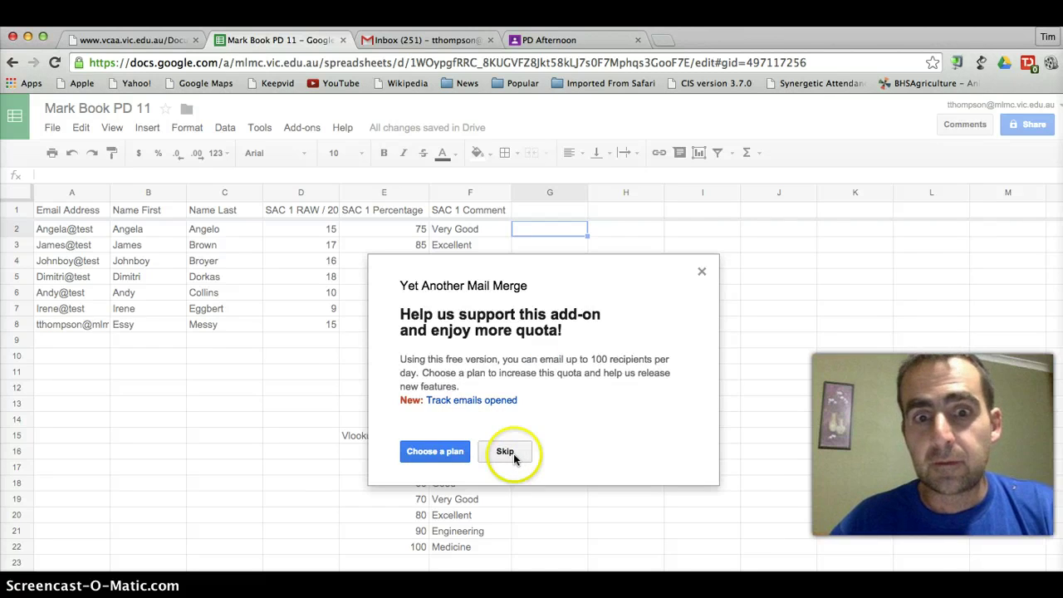
- Skip the quota upgrade, choose the 'Dear $%Name First%' draft, and send the merged emails
{"action": "left_click", "coordinate": [509, 454]}
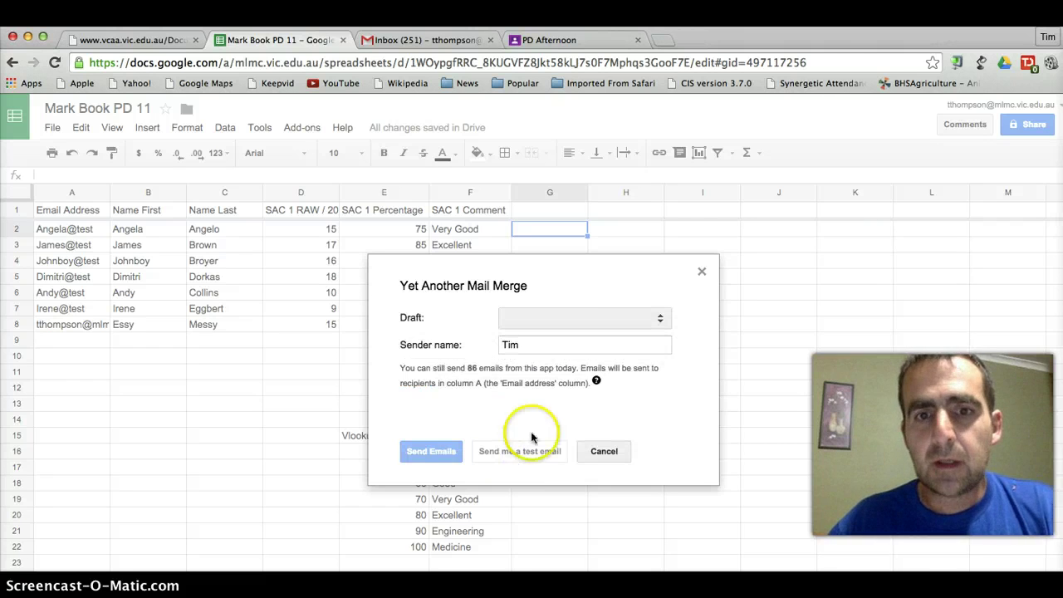
{"action": "left_click", "coordinate": [625, 319]}
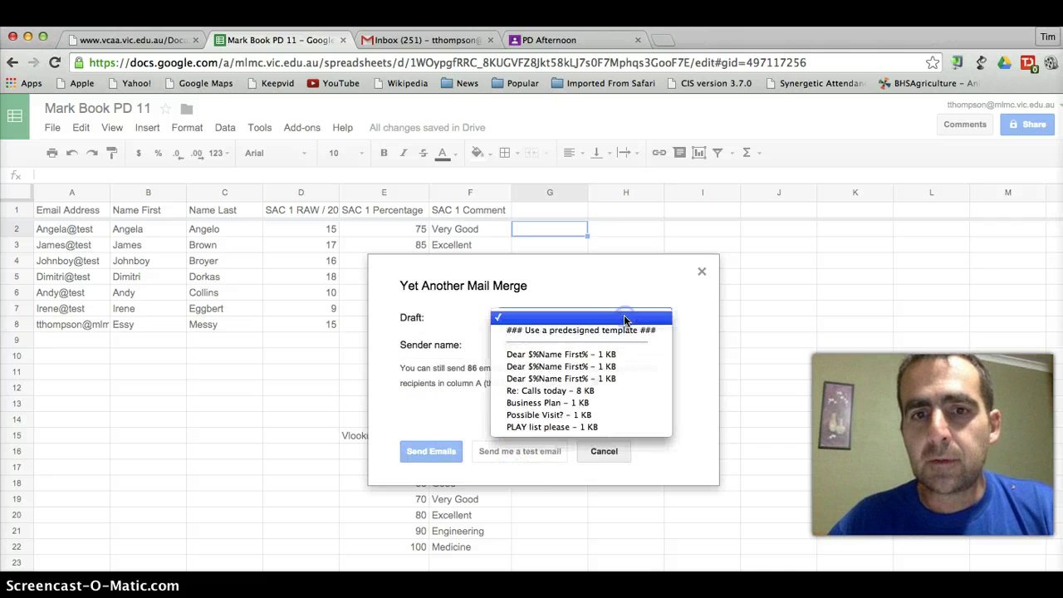
{"action": "left_click", "coordinate": [594, 355]}
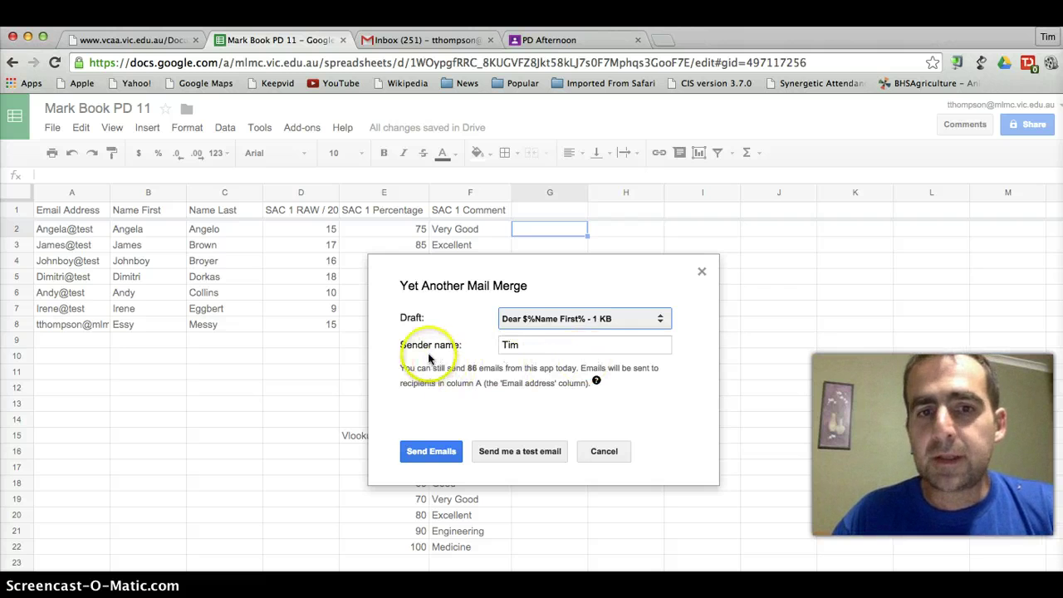
{"action": "left_click", "coordinate": [429, 454]}
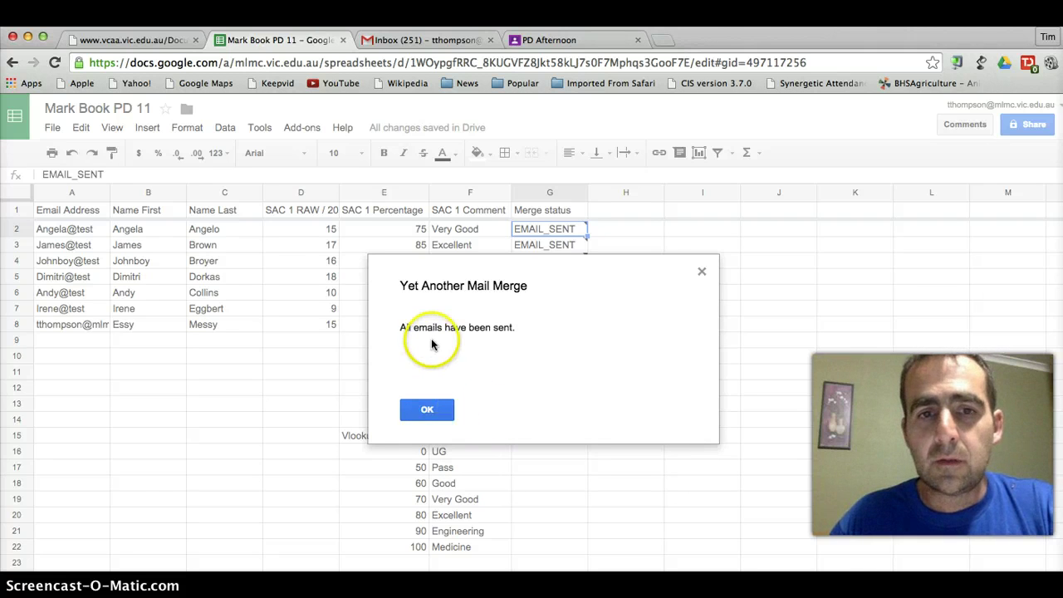
{"action": "left_click", "coordinate": [427, 410]}
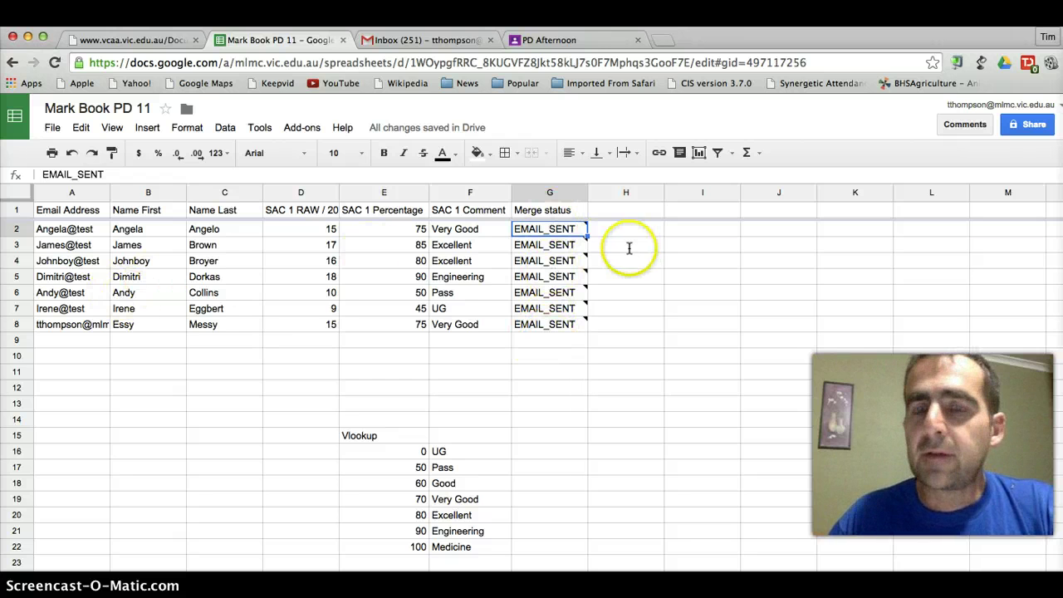
{"action": "mouse_move", "coordinate": [629, 247]}
{"action": "mouse_move", "coordinate": [586, 263]}
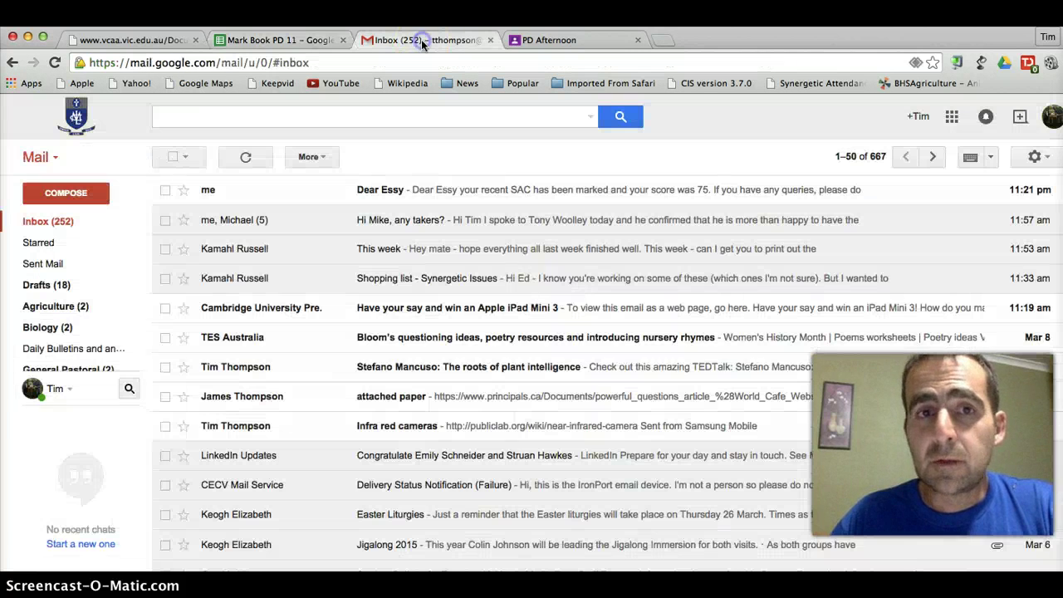
- Open the newly received 'Dear …' merged email in Gmail, showing the SAC score of 75
{"action": "left_click", "coordinate": [421, 40]}
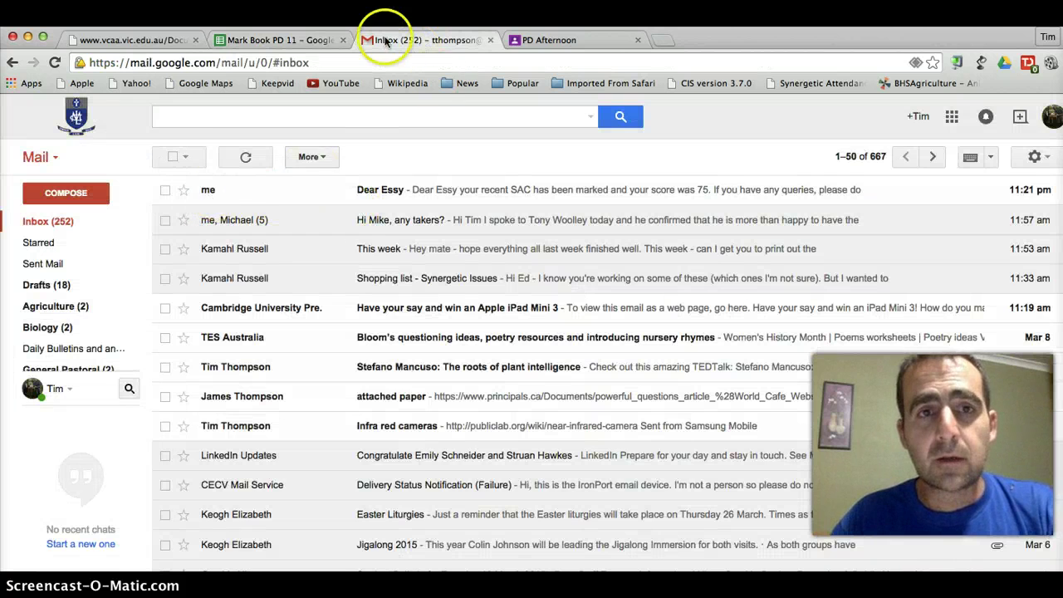
{"action": "left_click", "coordinate": [262, 40]}
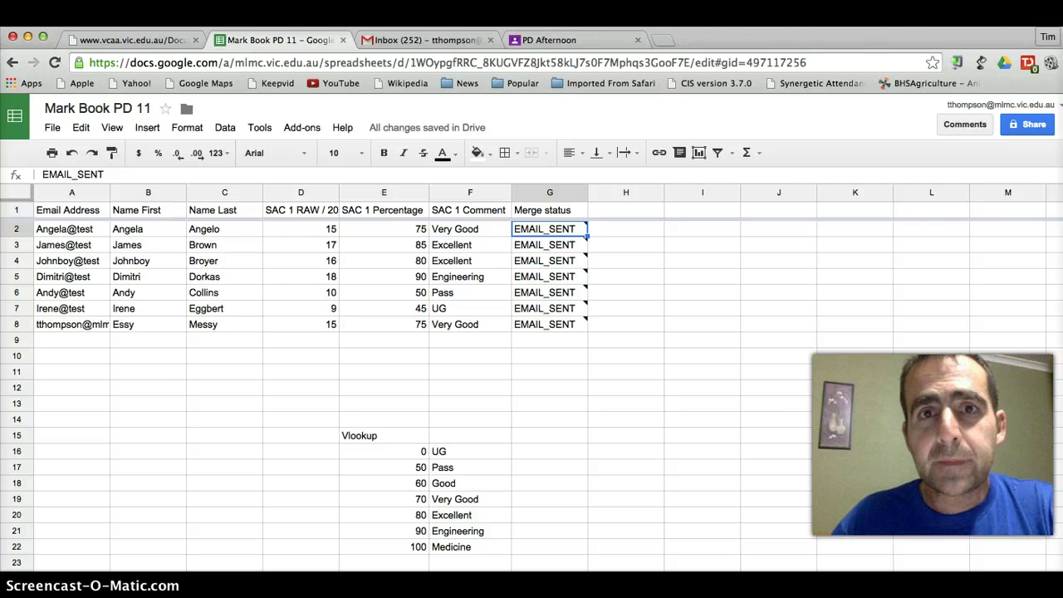
{"action": "left_click", "coordinate": [404, 39]}
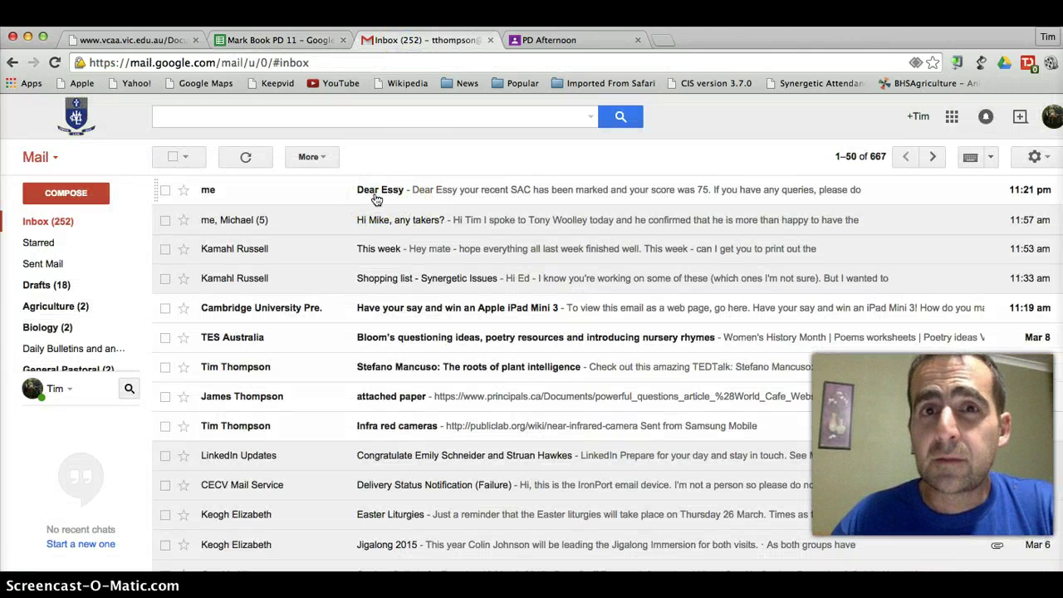
{"action": "left_click", "coordinate": [380, 196]}
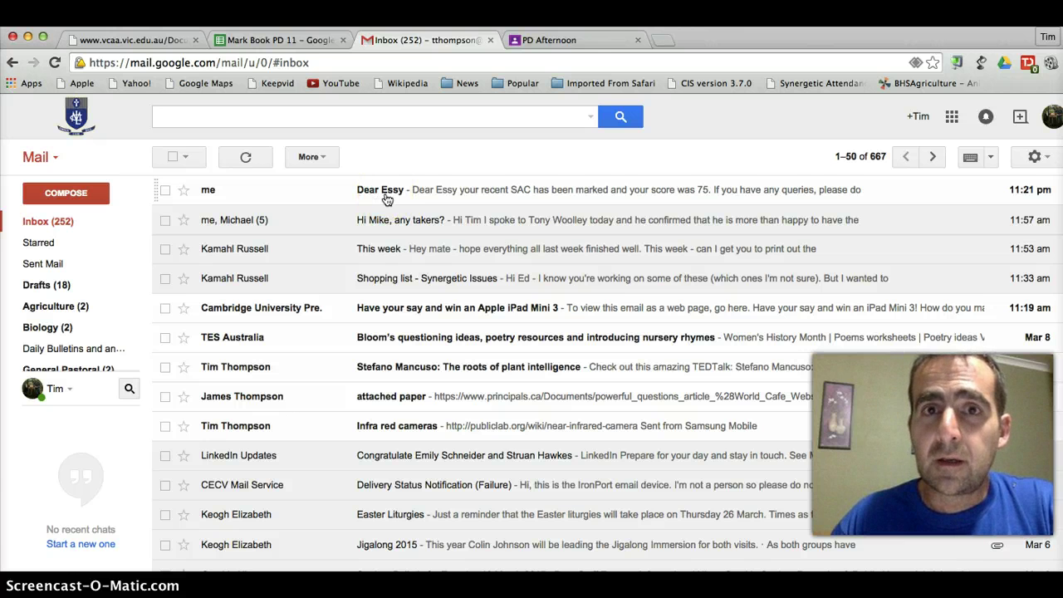
{"action": "left_click", "coordinate": [384, 195]}
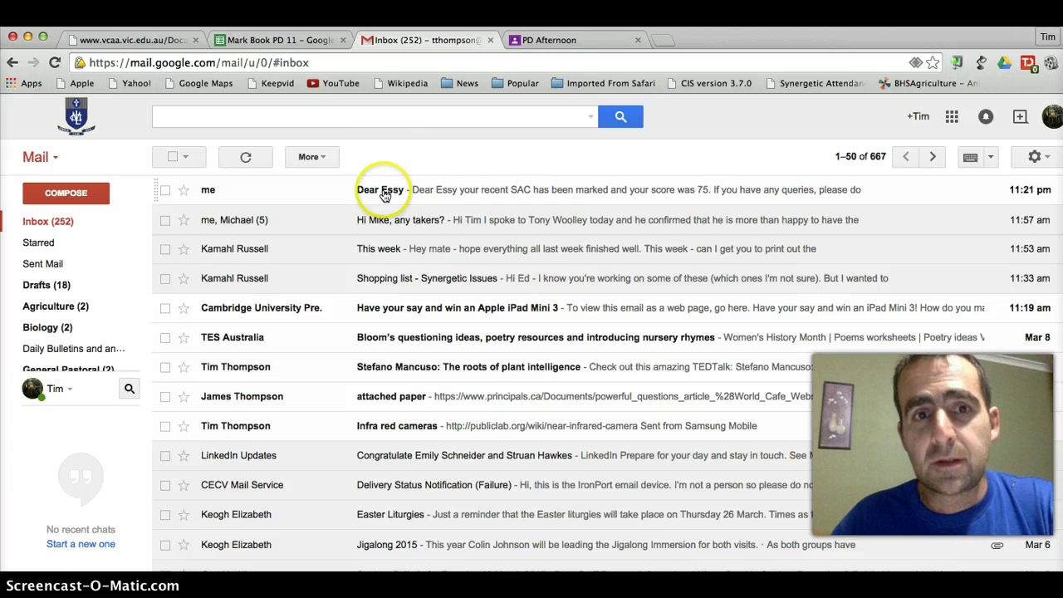
{"action": "left_click", "coordinate": [384, 195]}
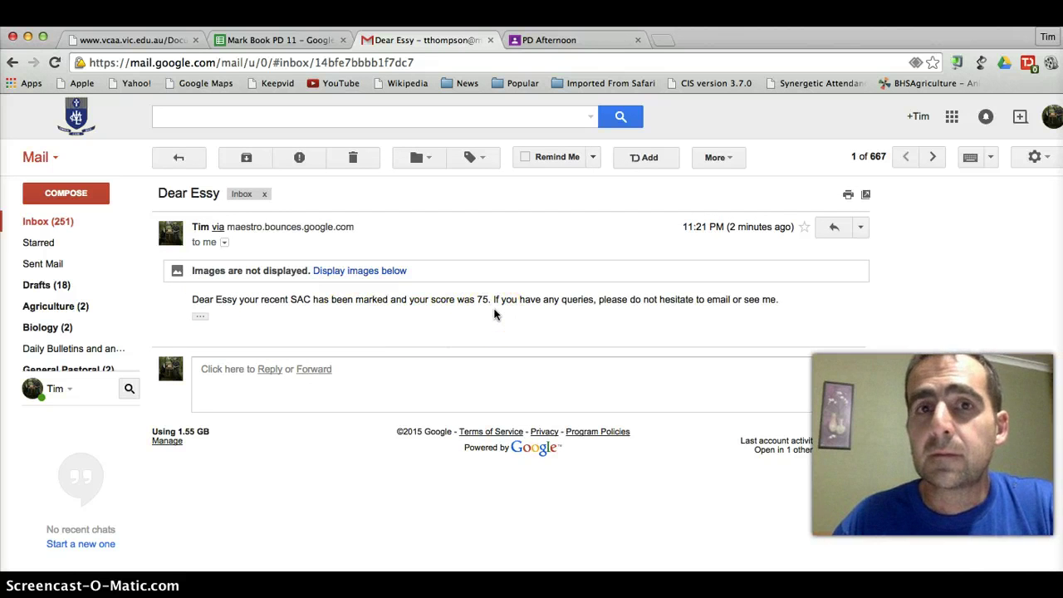
- Return to the Mark Book PD 11 spreadsheet and confirm each student's Merge status reads EMAIL_SENT
{"action": "left_click", "coordinate": [260, 41]}
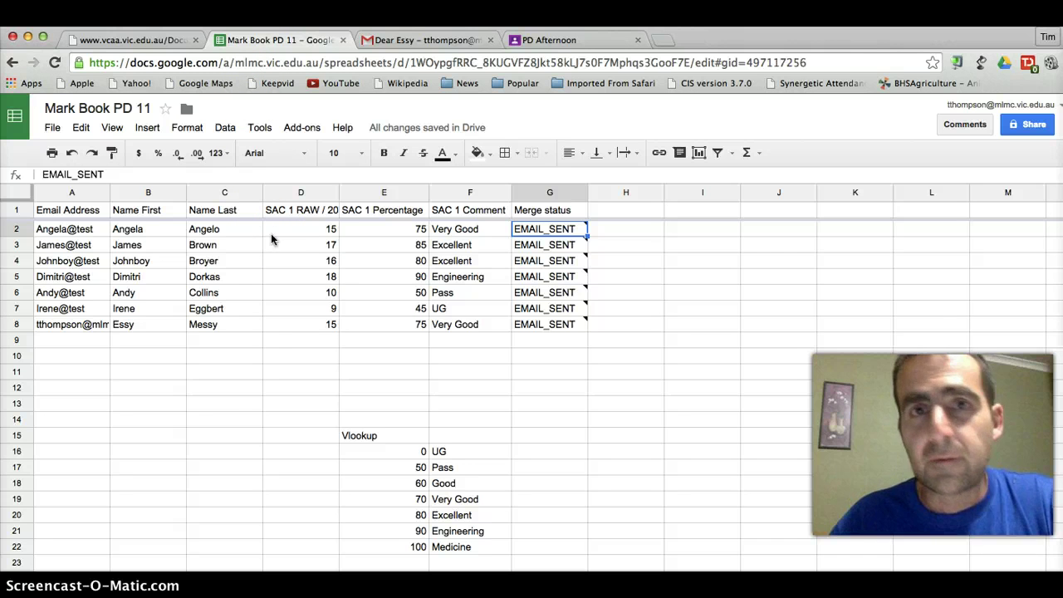
{"action": "left_click", "coordinate": [258, 396]}
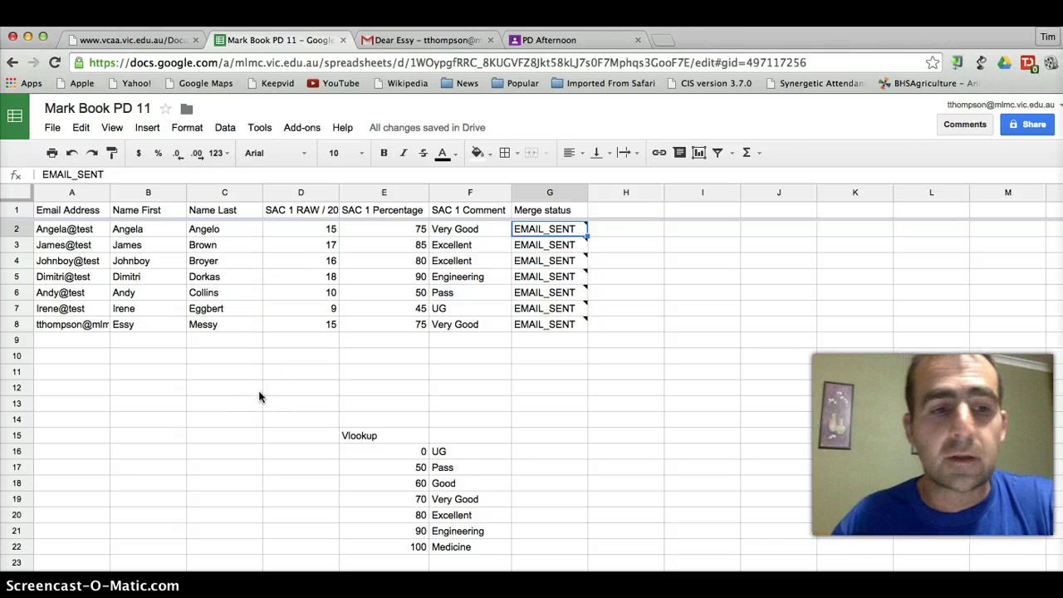